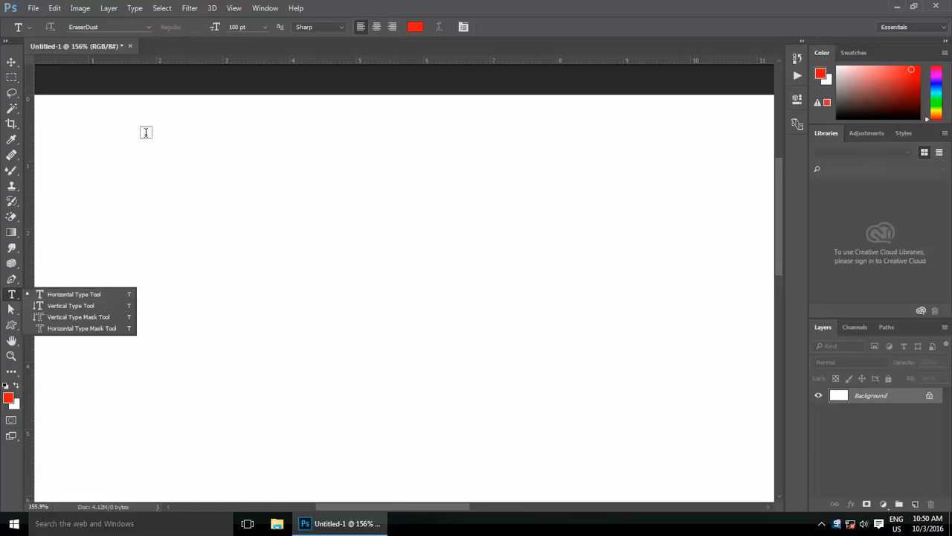
Step: Add a red text layer with a person's name near the top of the canvas
{"action": "left_click", "coordinate": [215, 169]}
{"action": "left_click", "coordinate": [215, 168]}
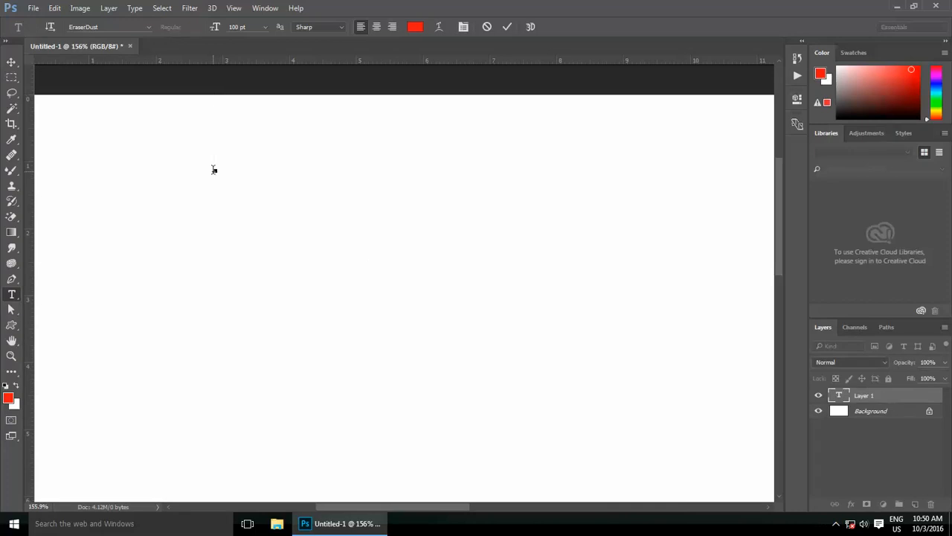
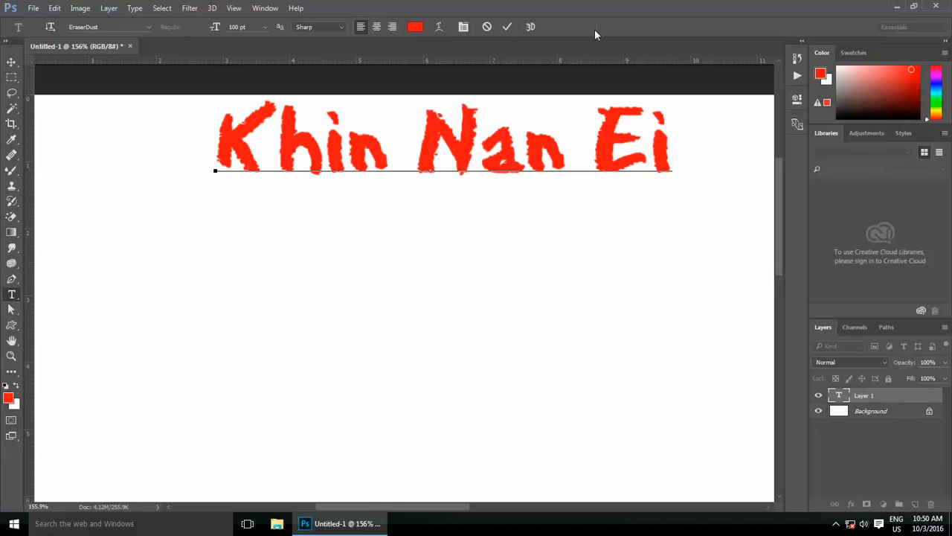
{"action": "left_click", "coordinate": [507, 27]}
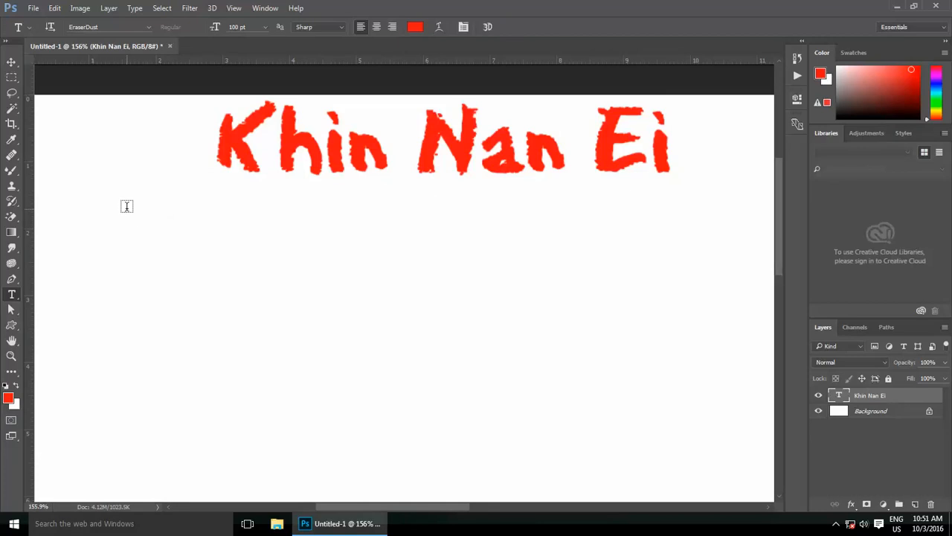
{"action": "left_click_drag", "start_coordinate": [128, 206], "coordinate": [447, 396]}
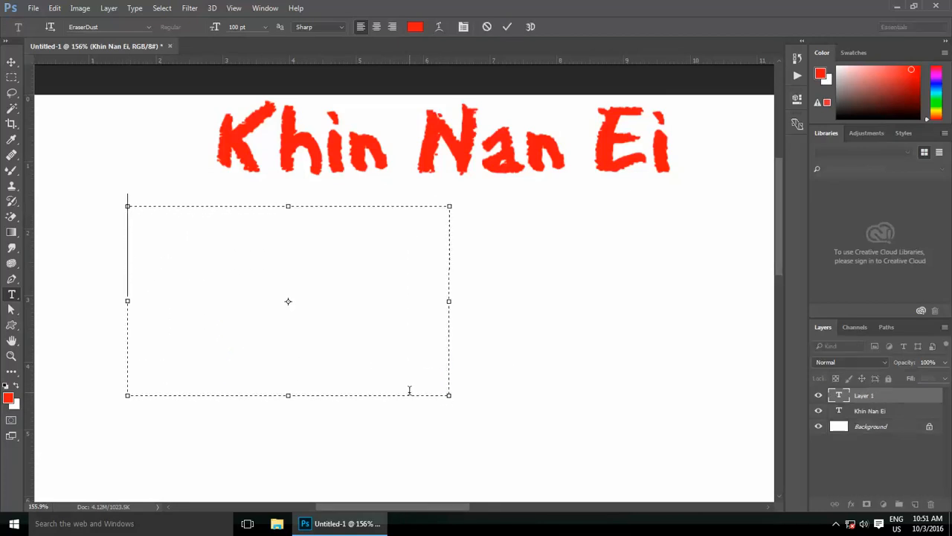
{"action": "type", "text": "kjf;kjasdf;kj;ask"}
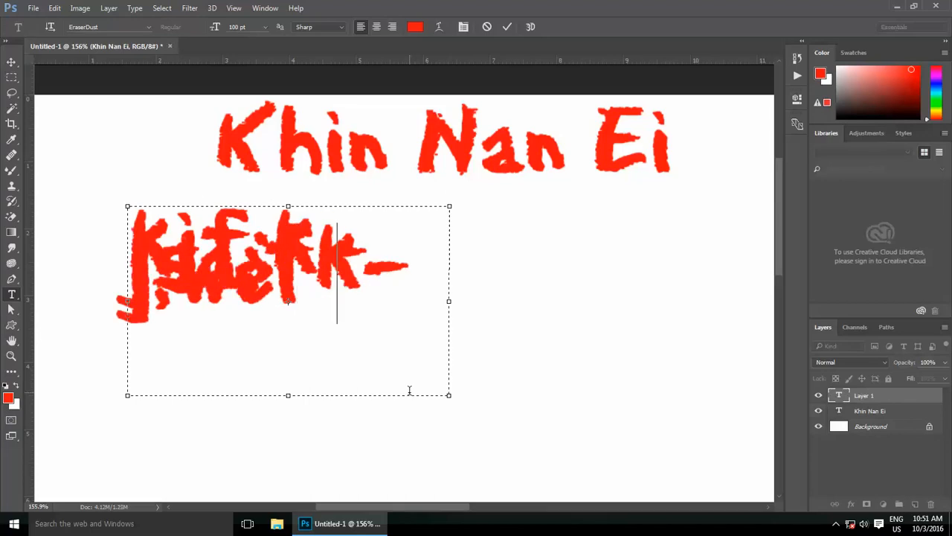
{"action": "type", "text": "poiuepoir"}
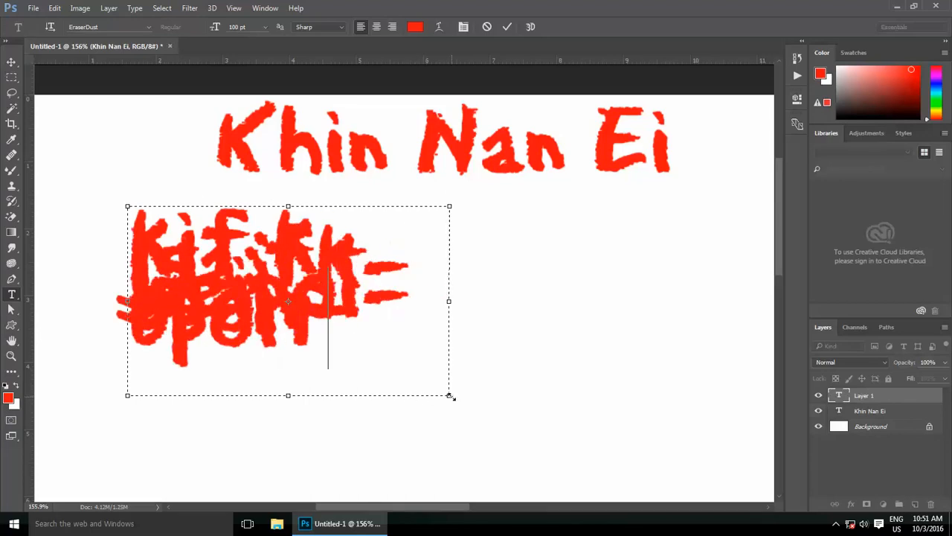
{"action": "key", "text": "ctrl+minus"}
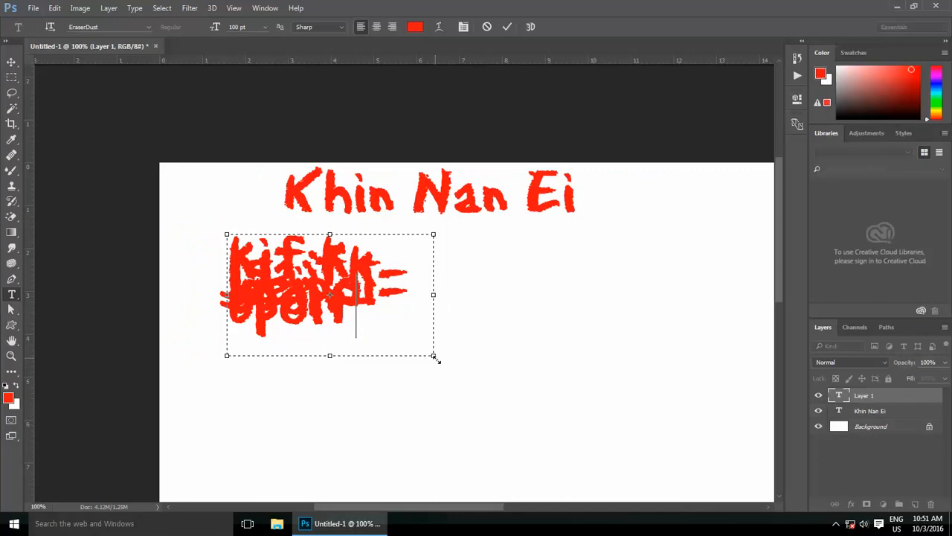
{"action": "left_click_drag", "start_coordinate": [435, 357], "coordinate": [567, 491]}
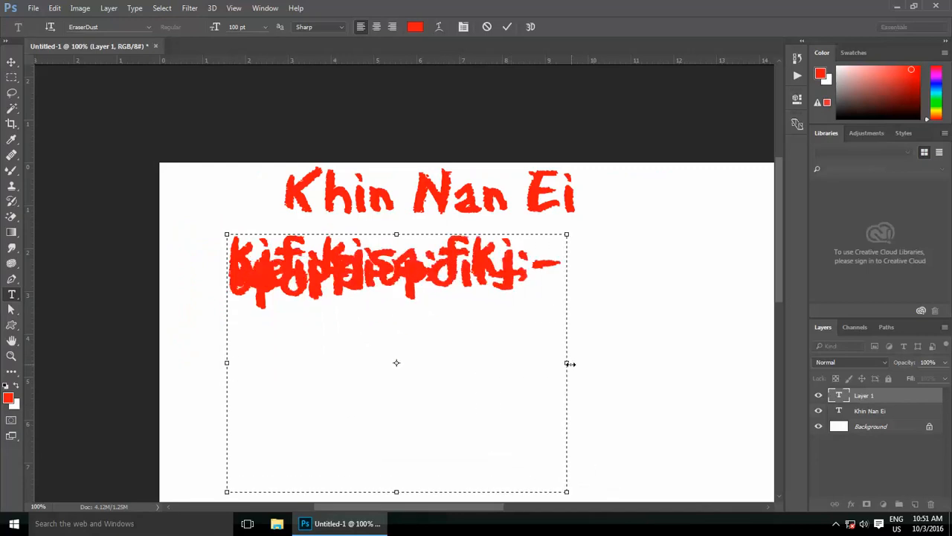
{"action": "left_click_drag", "start_coordinate": [567, 363], "coordinate": [504, 354]}
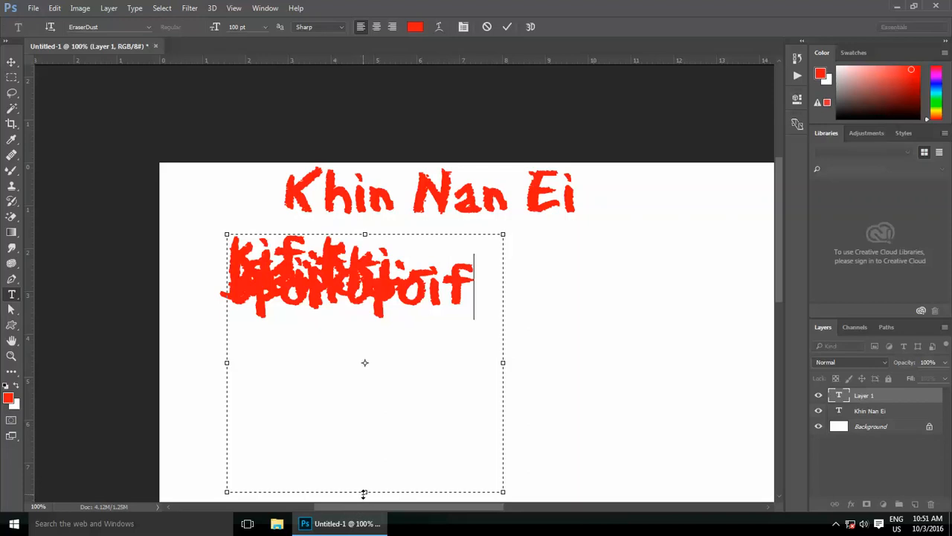
{"action": "left_click_drag", "start_coordinate": [364, 492], "coordinate": [364, 366]}
{"action": "left_click_drag", "start_coordinate": [517, 372], "coordinate": [647, 464]}
{"action": "left_click_drag", "start_coordinate": [648, 347], "coordinate": [665, 346]}
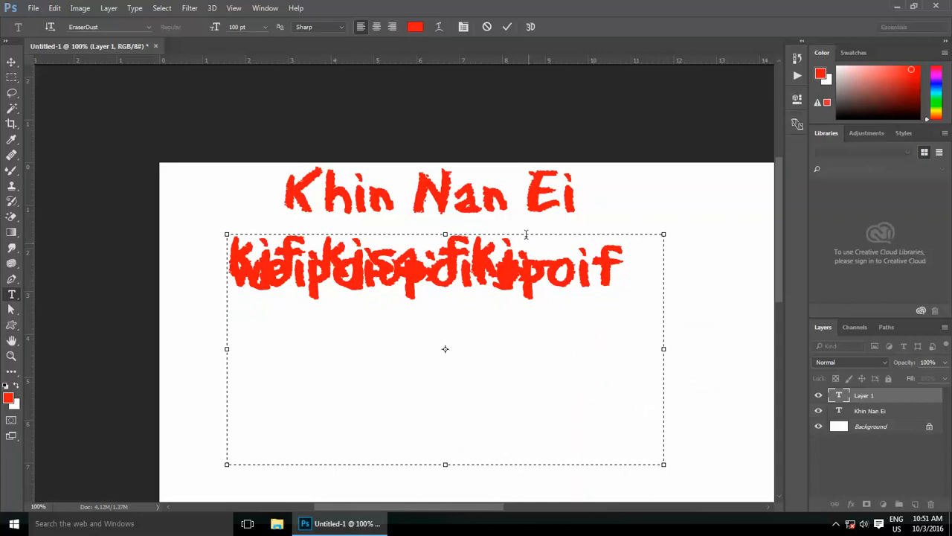
{"action": "left_click", "coordinate": [488, 27]}
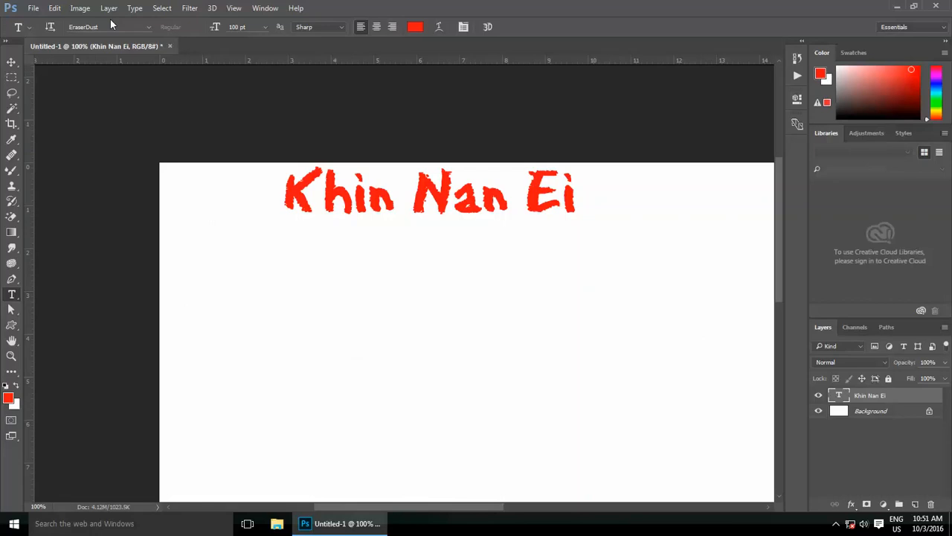
Step: Set the name text's font to Andy MT at 50 pt
{"action": "left_click", "coordinate": [149, 27]}
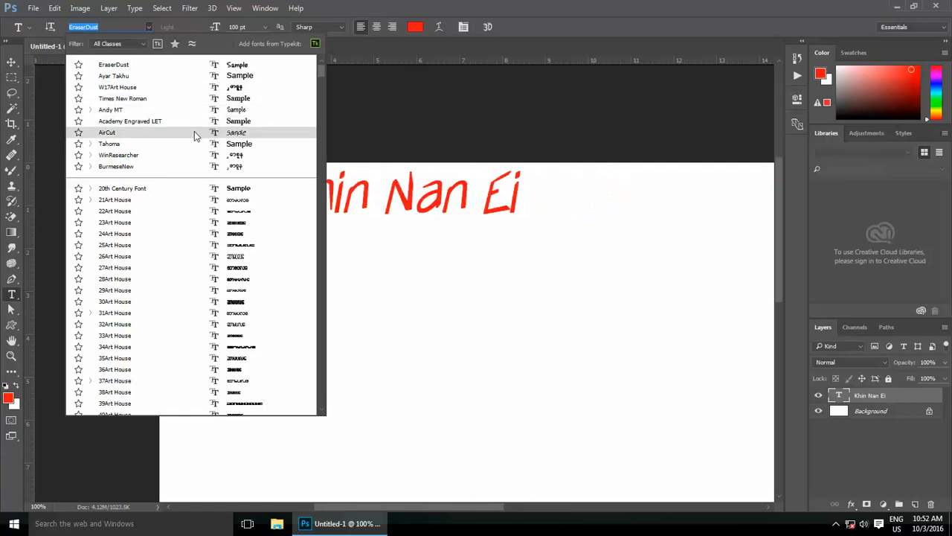
{"action": "left_click", "coordinate": [243, 111]}
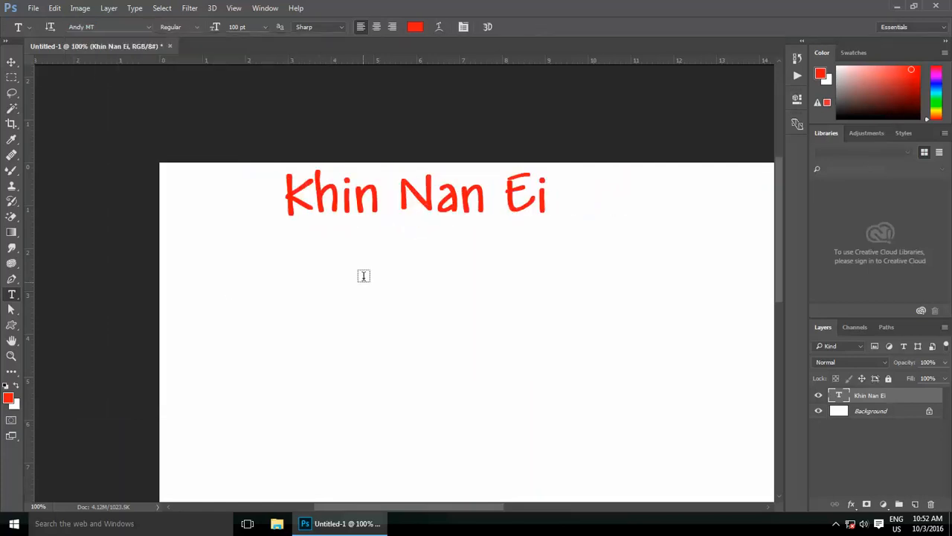
{"action": "left_click", "coordinate": [266, 28]}
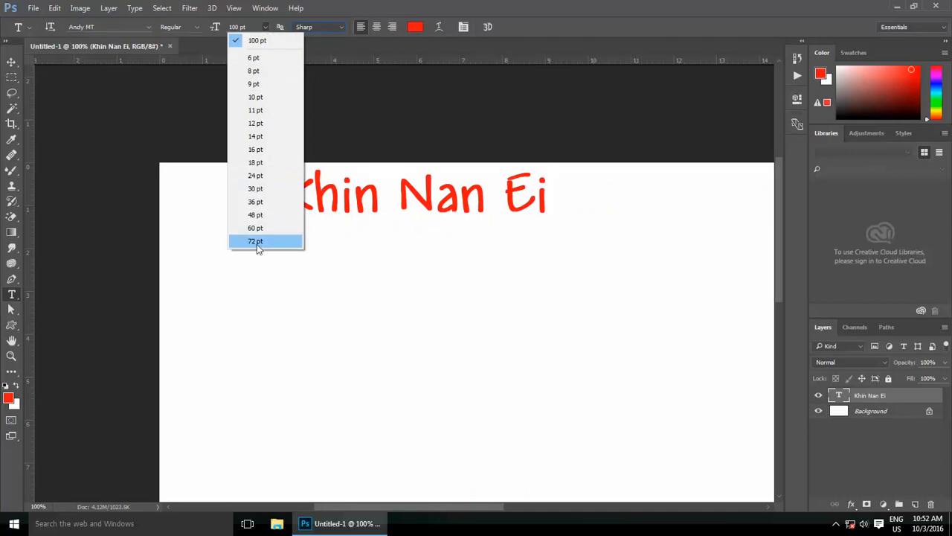
{"action": "left_click", "coordinate": [231, 28]}
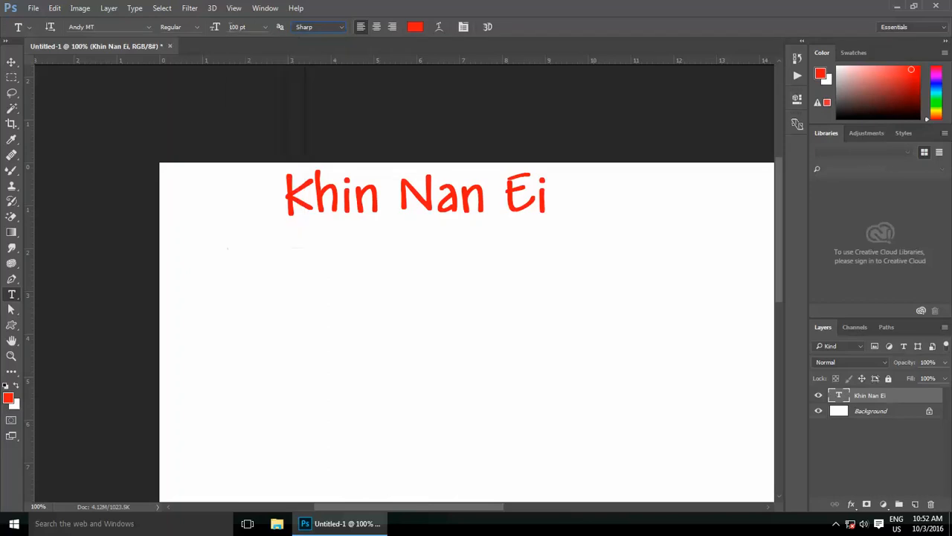
{"action": "left_click", "coordinate": [265, 27]}
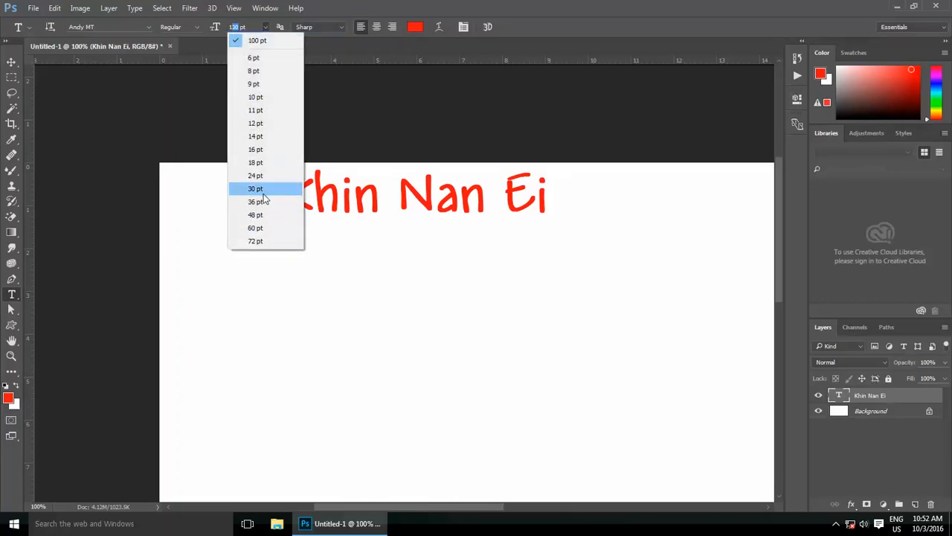
{"action": "left_click", "coordinate": [239, 30]}
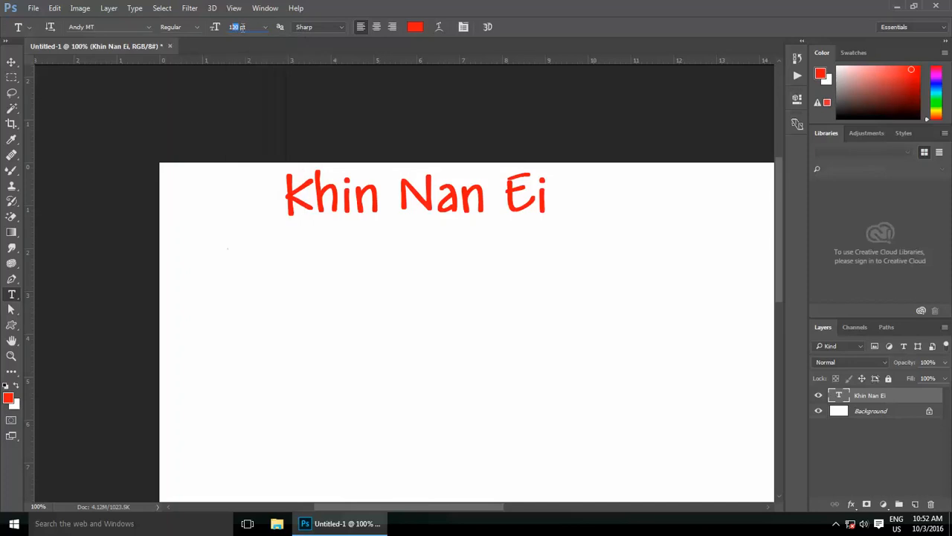
{"action": "type", "text": "50"}
{"action": "key", "text": "Return"}
{"action": "scroll", "coordinate": [267, 197], "scroll_direction": "down", "scroll_amount": 2}
{"action": "scroll", "coordinate": [267, 198], "scroll_direction": "down", "scroll_amount": 1}
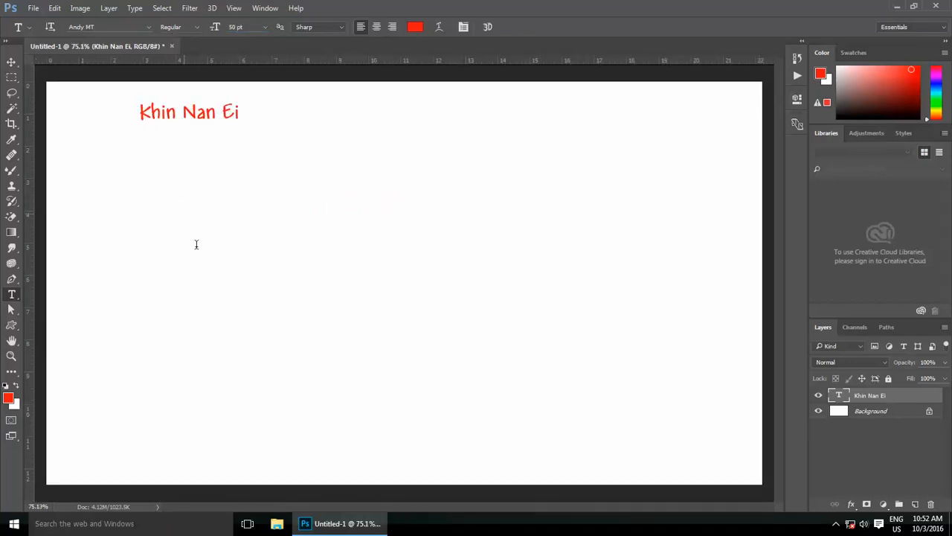
Step: Add a new text line 'Adobe Photoshop CC' below the name and fit the document on screen
{"action": "left_click", "coordinate": [184, 211]}
{"action": "type", "text": "A"}
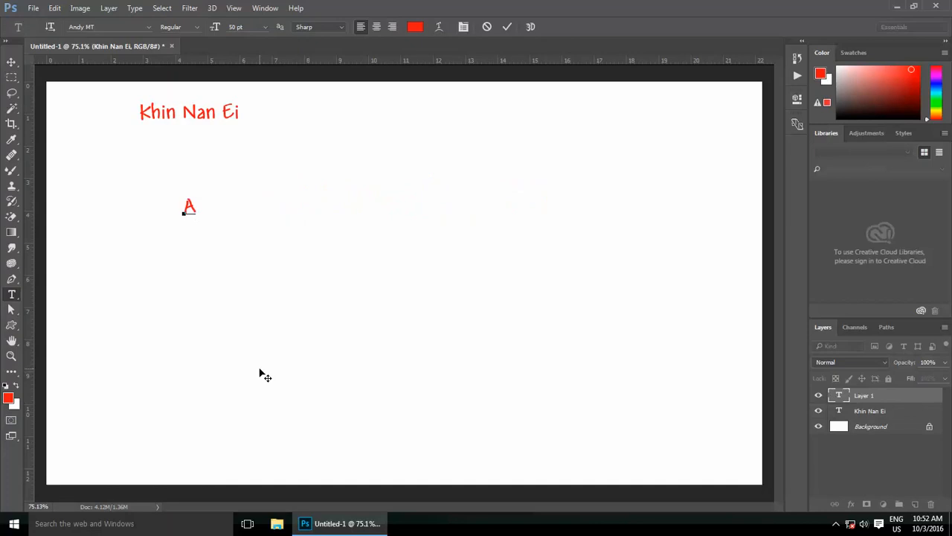
{"action": "type", "text": "dobe P hot"}
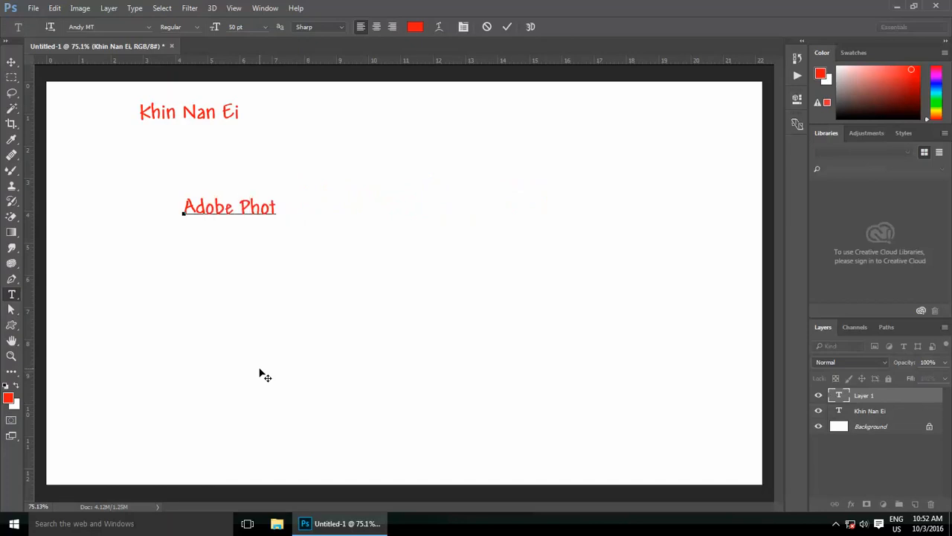
{"action": "type", "text": "oshop CC"}
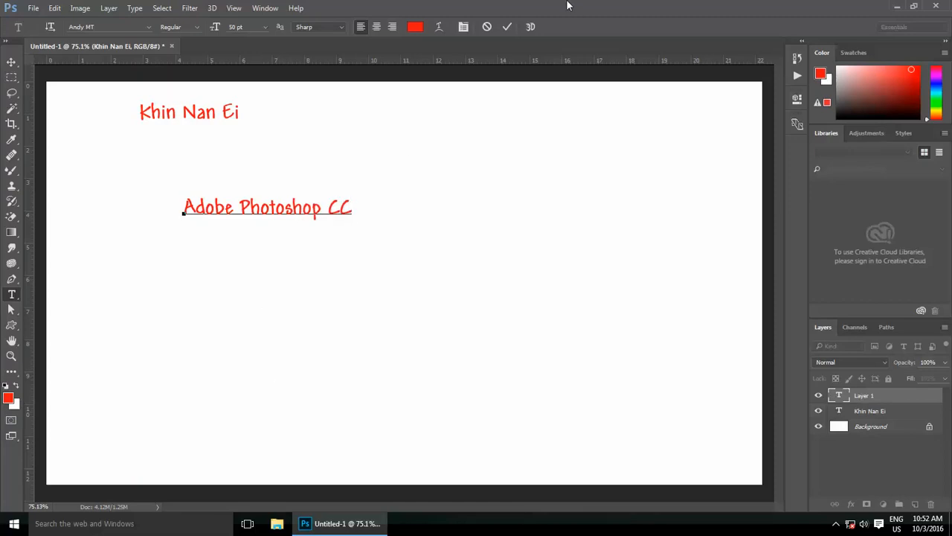
{"action": "left_click", "coordinate": [506, 27]}
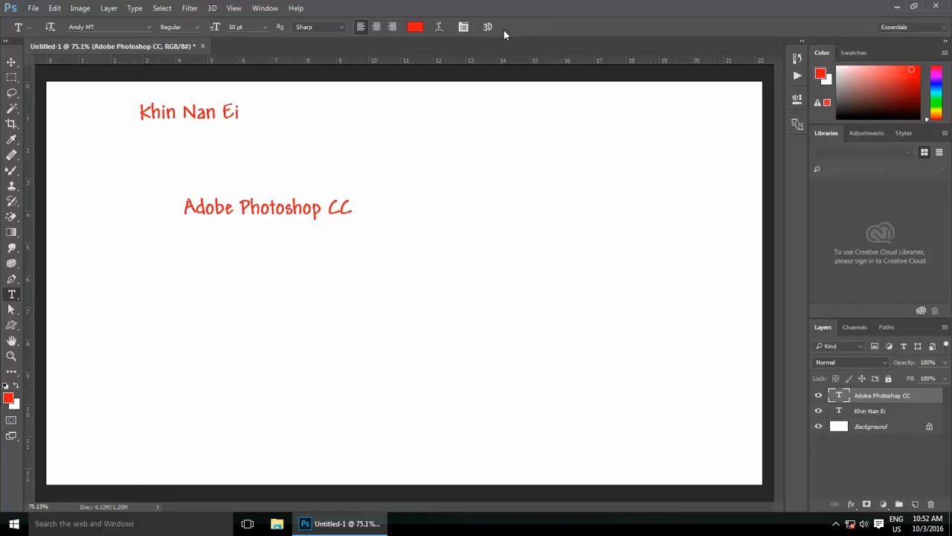
{"action": "key", "text": "ctrl+1"}
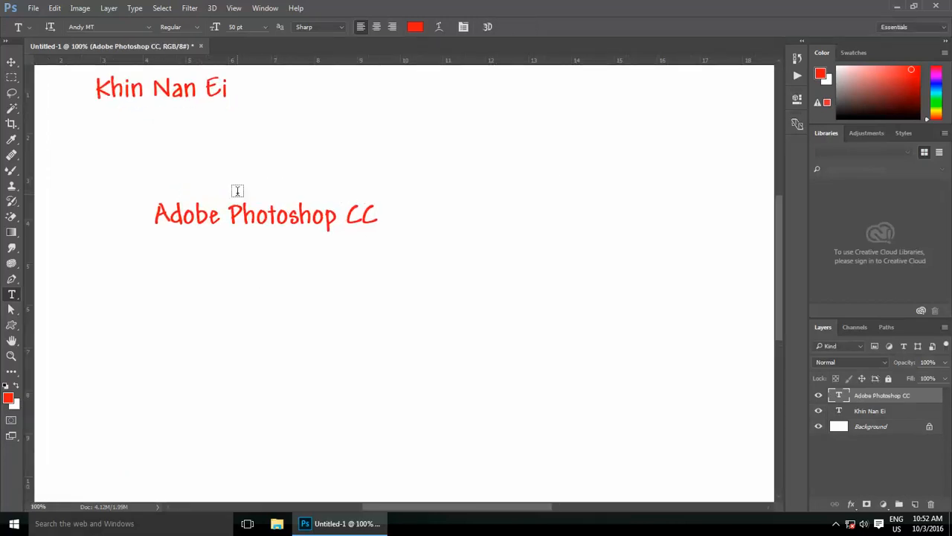
{"action": "key", "text": "ctrl+0"}
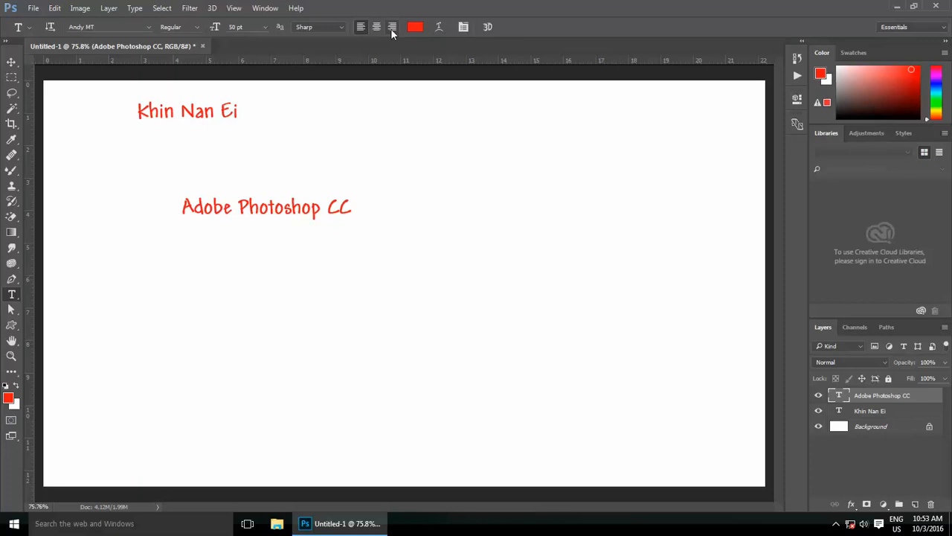
Step: Add the person's name as a second line in the Adobe Photoshop CC text layer
{"action": "left_click", "coordinate": [277, 214]}
{"action": "left_click", "coordinate": [486, 27]}
{"action": "left_click", "coordinate": [350, 205]}
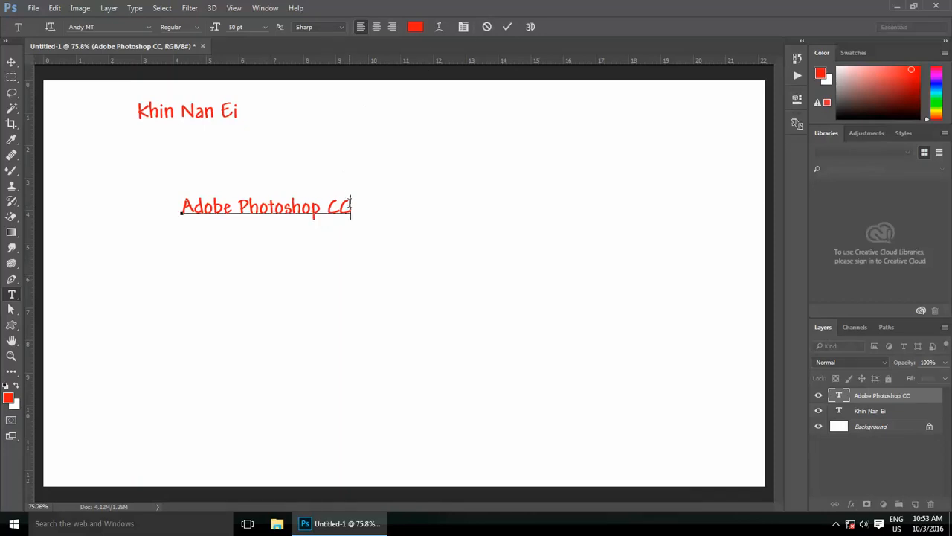
{"action": "key", "text": "Home"}
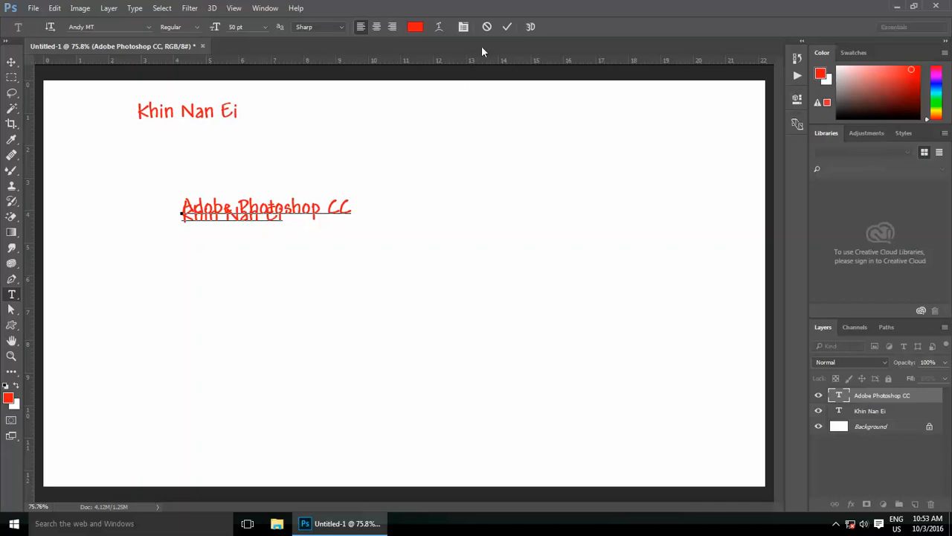
{"action": "left_click", "coordinate": [507, 27]}
Step: Widen the line spacing of the two-line text and right-align it
{"action": "left_click", "coordinate": [286, 209]}
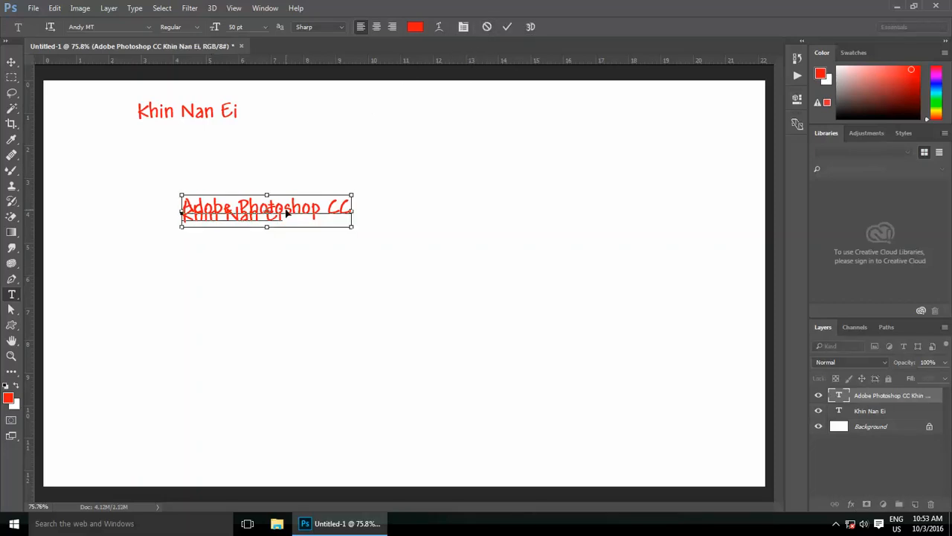
{"action": "key", "text": "ctrl+a"}
{"action": "key", "text": "alt+Down"}
{"action": "key", "text": "alt+Down"}
{"action": "key", "text": "alt+Down"}
{"action": "key", "text": "alt+Down"}
{"action": "key", "text": "alt+Down"}
{"action": "key", "text": "alt+Down"}
{"action": "key", "text": "alt+Down"}
{"action": "key", "text": "alt+Down"}
{"action": "key", "text": "alt+Down"}
{"action": "key", "text": "alt+Down"}
{"action": "key", "text": "alt+Down"}
{"action": "key", "text": "alt+Down"}
{"action": "key", "text": "alt+Down"}
{"action": "key", "text": "alt+Down"}
{"action": "key", "text": "alt+Down"}
{"action": "key", "text": "alt+Down"}
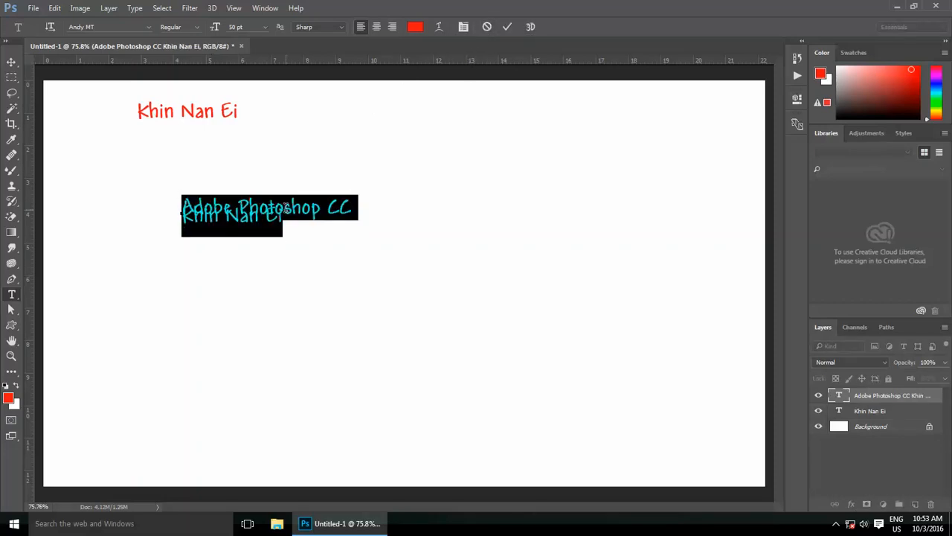
{"action": "key", "text": "alt+Down"}
{"action": "key", "text": "alt+Down"}
{"action": "key", "text": "ctrl+Return"}
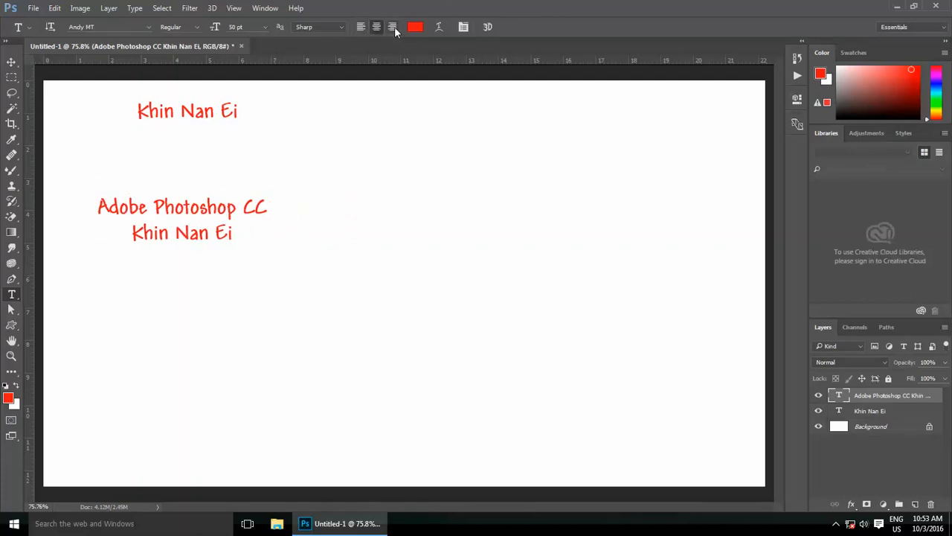
{"action": "left_click", "coordinate": [393, 27]}
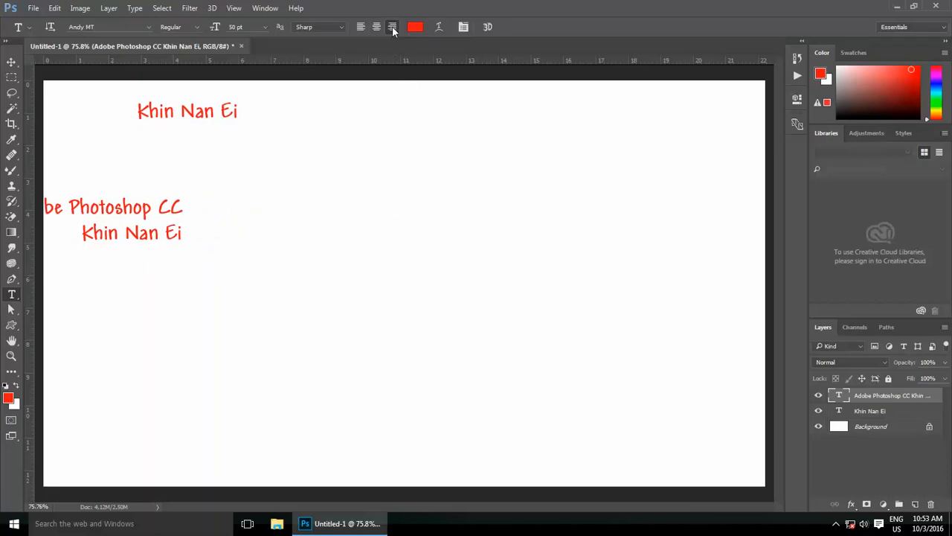
Step: Type a number column near the centre: 1500, 50, 555555, 8664 8888, 4444
{"action": "left_click", "coordinate": [389, 201]}
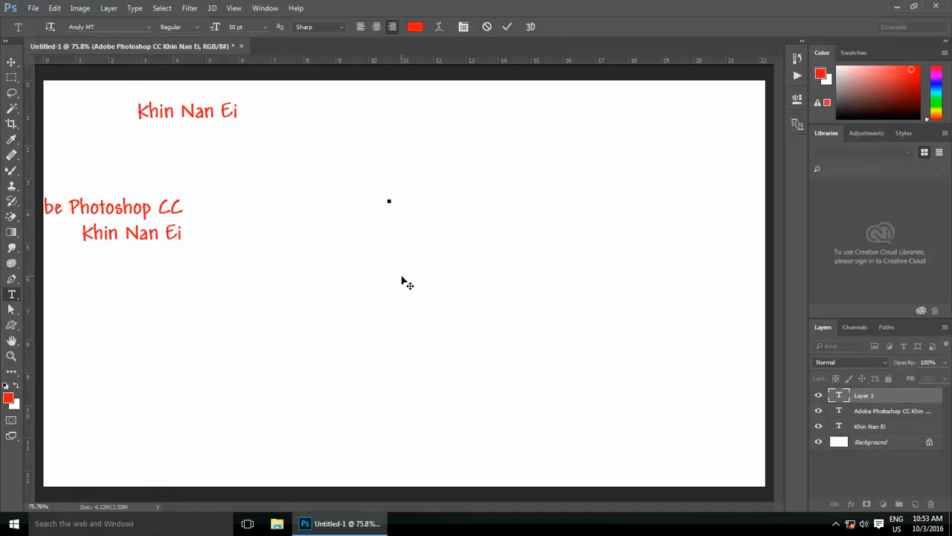
{"action": "type", "text": "1500"}
{"action": "key", "text": "Return"}
{"action": "type", "text": "50"}
{"action": "key", "text": "Return"}
{"action": "type", "text": "555555"}
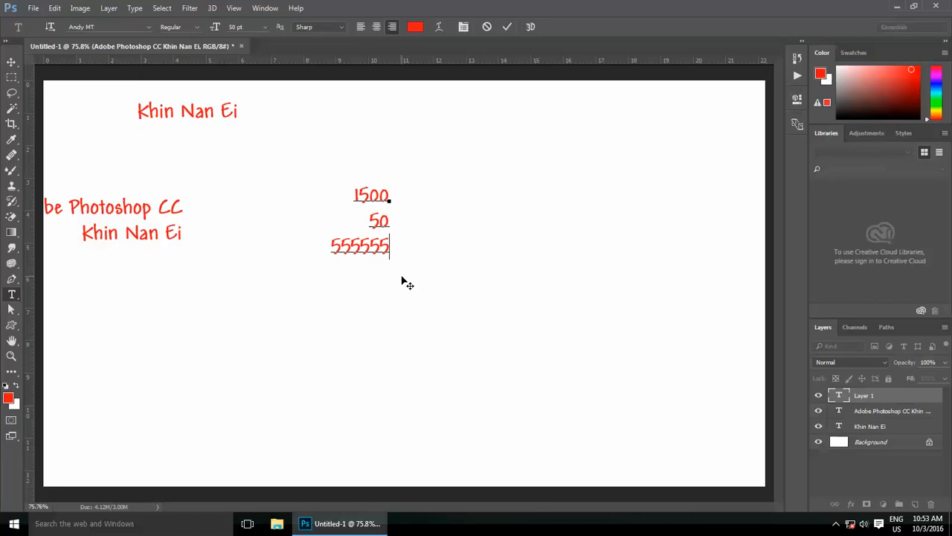
{"action": "key", "text": "Return"}
{"action": "type", "text": "8664 "}
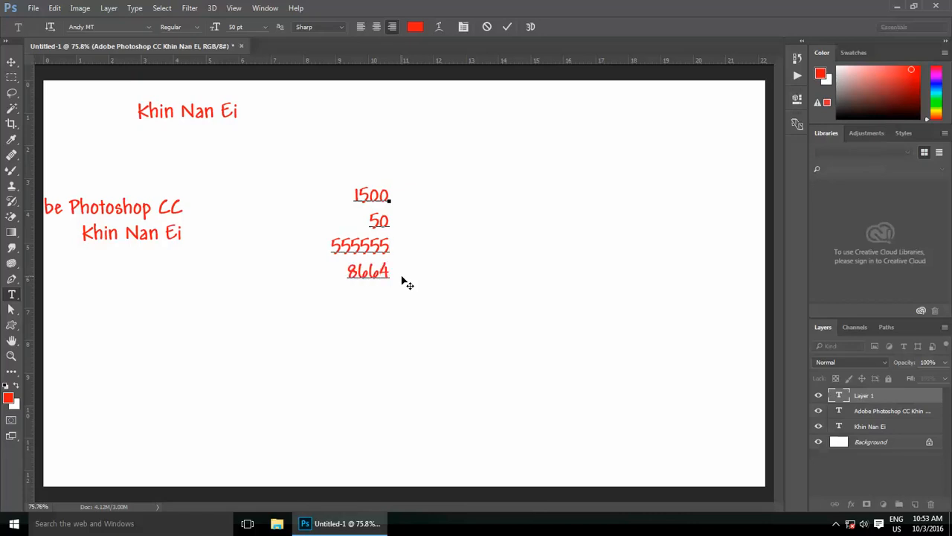
{"action": "type", "text": "8888"}
{"action": "key", "text": "Return"}
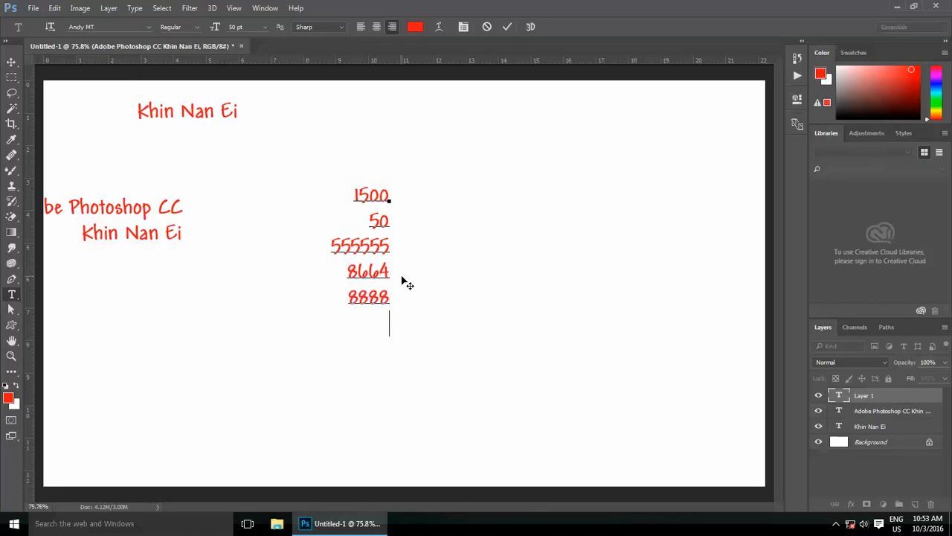
{"action": "type", "text": "4444"}
{"action": "key", "text": "Return"}
{"action": "key", "text": "ctrl+Return"}
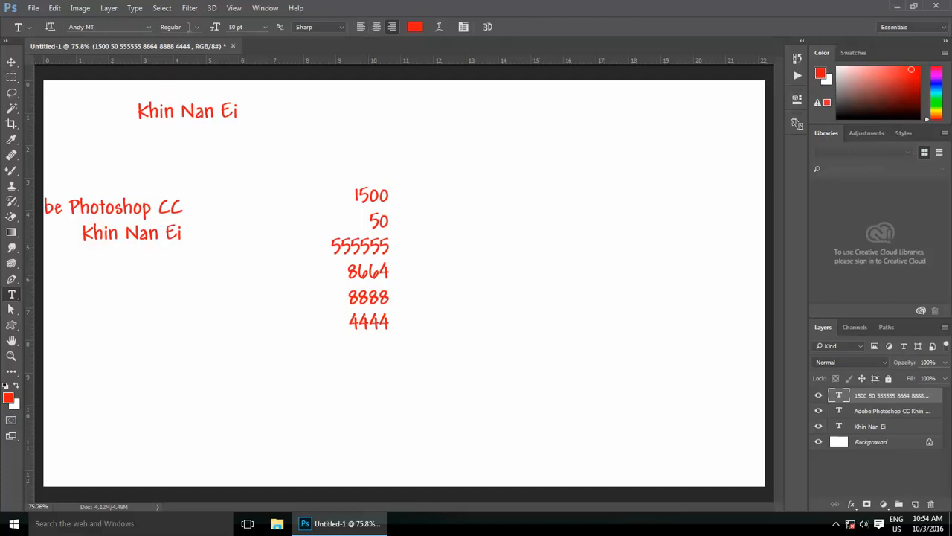
{"action": "left_click", "coordinate": [196, 27]}
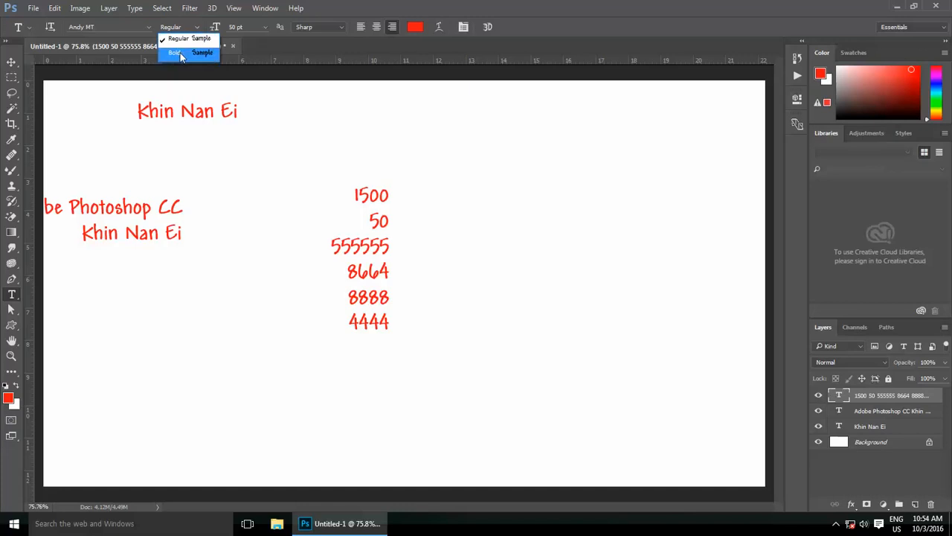
{"action": "left_click", "coordinate": [180, 53]}
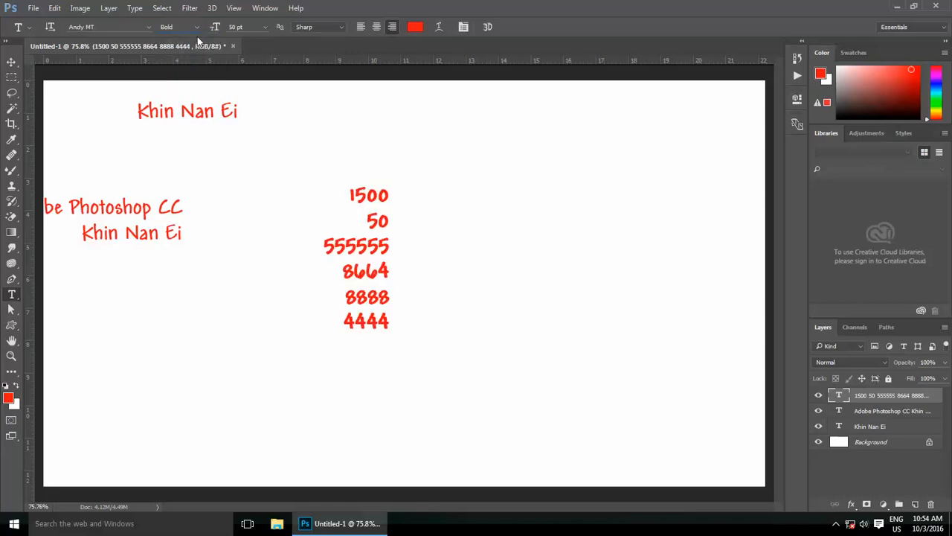
{"action": "left_click", "coordinate": [197, 26]}
{"action": "left_click", "coordinate": [188, 40]}
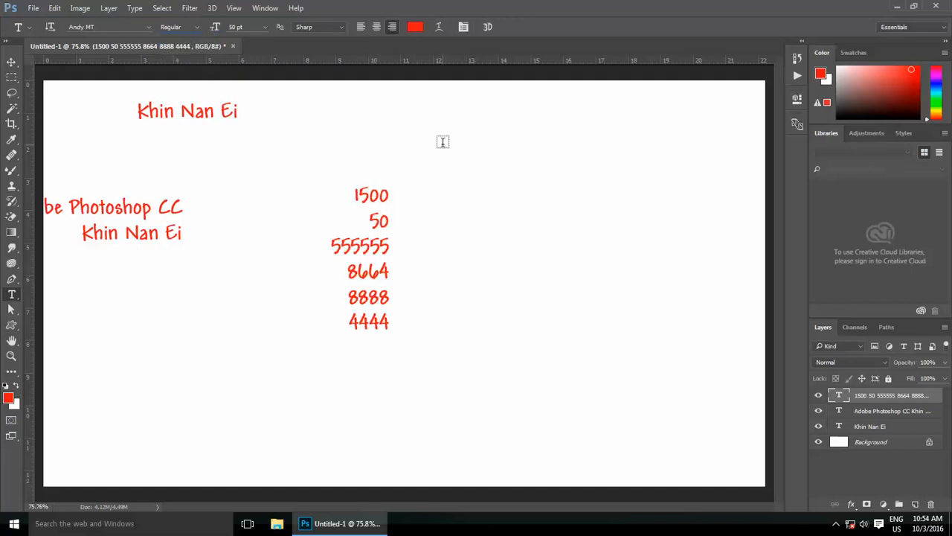
{"action": "left_click", "coordinate": [415, 27]}
Step: Change the number column's text colour from red to bright green
{"action": "left_click", "coordinate": [480, 165]}
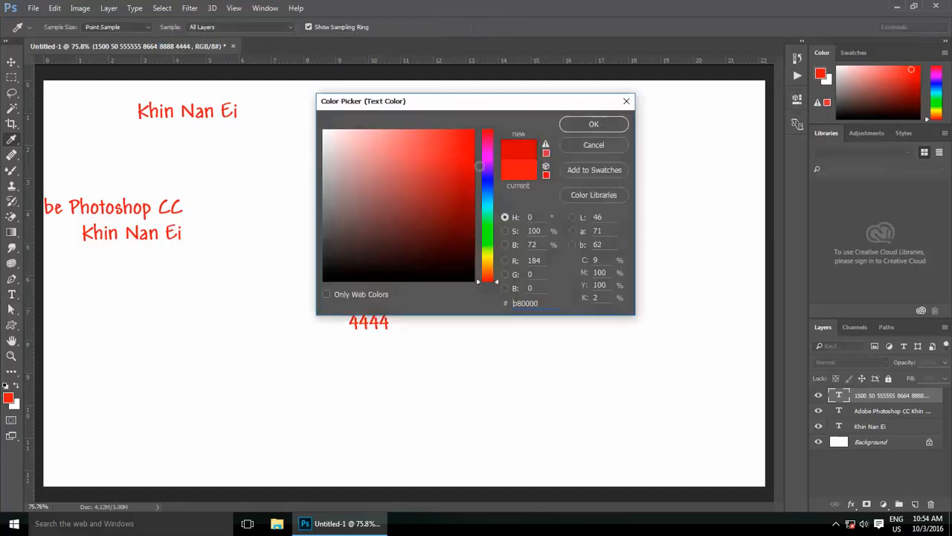
{"action": "left_click", "coordinate": [594, 124]}
{"action": "left_click", "coordinate": [415, 27]}
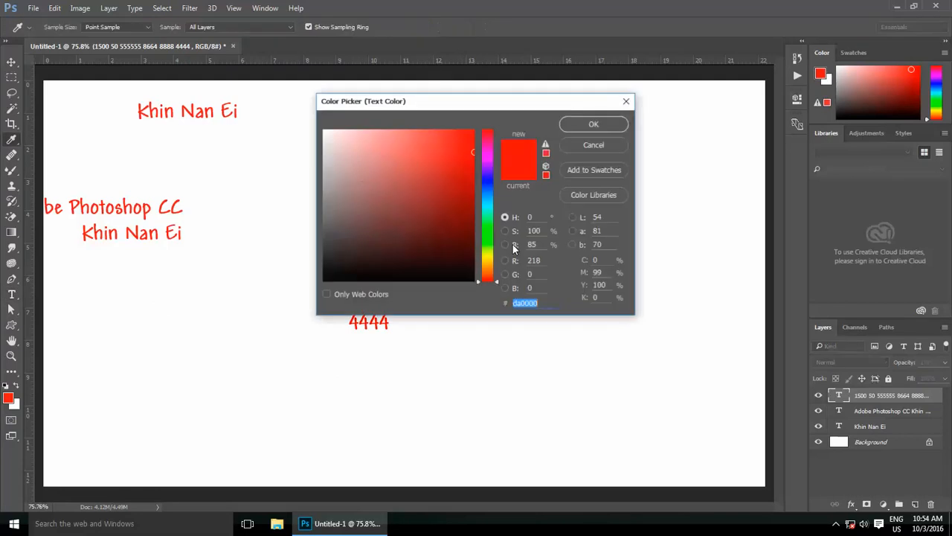
{"action": "left_click", "coordinate": [471, 266]}
{"action": "left_click", "coordinate": [487, 232]}
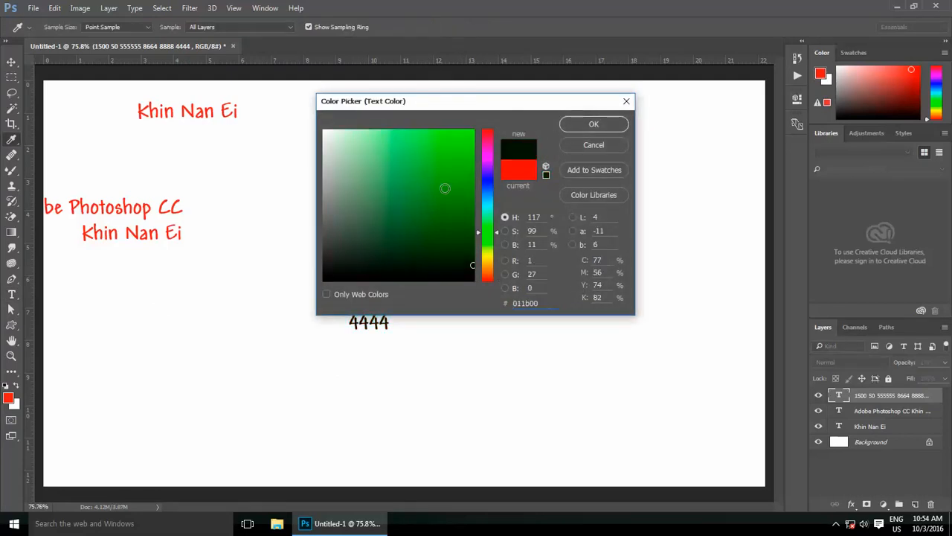
{"action": "left_click", "coordinate": [444, 189]}
{"action": "left_click", "coordinate": [593, 125]}
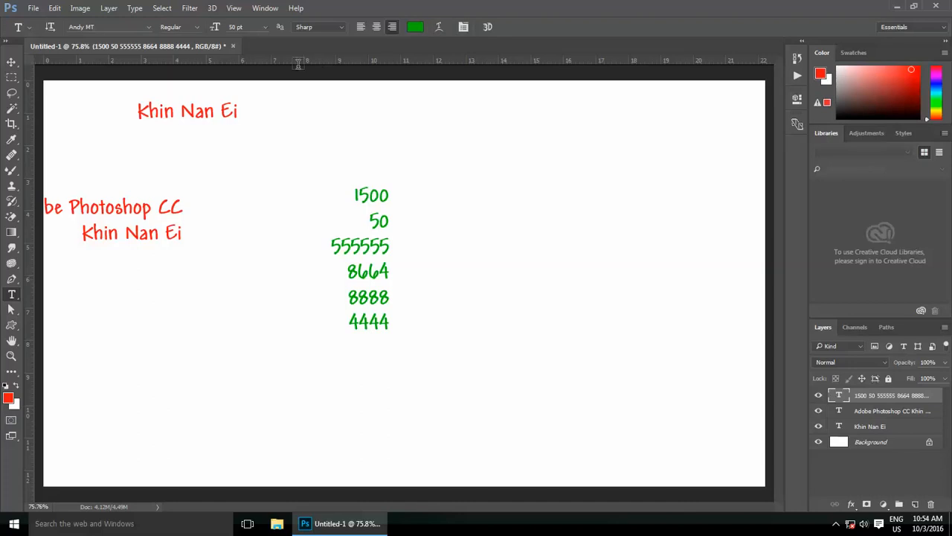
{"action": "left_click", "coordinate": [181, 110]}
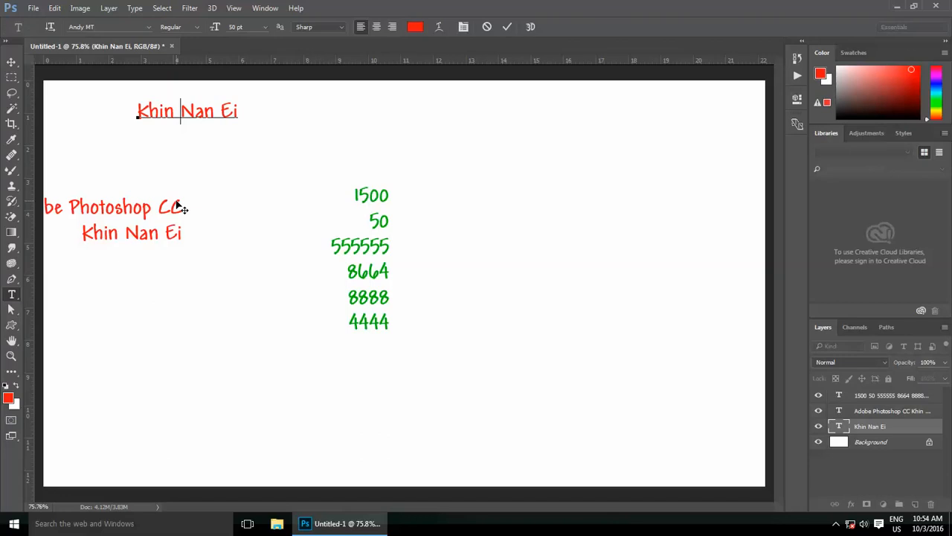
{"action": "key", "text": "ctrl+Return"}
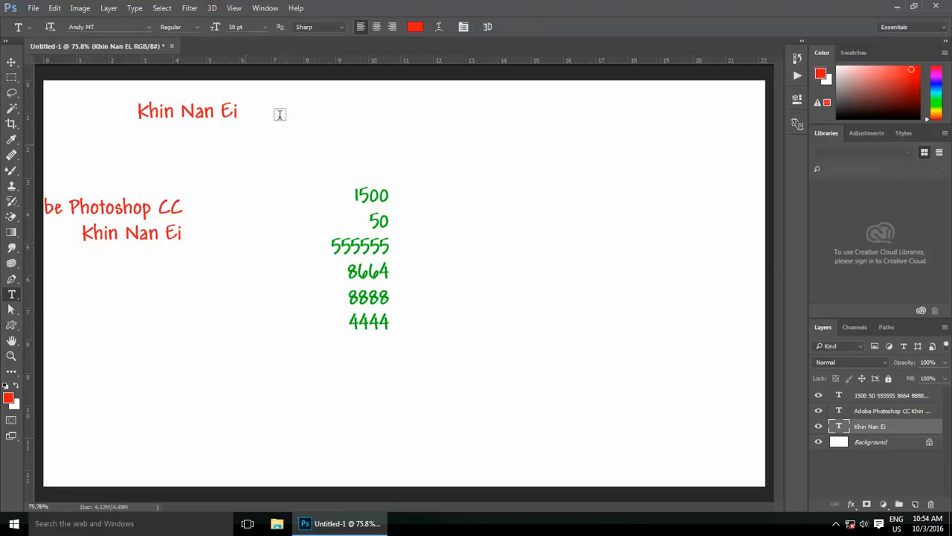
{"action": "left_click", "coordinate": [439, 30]}
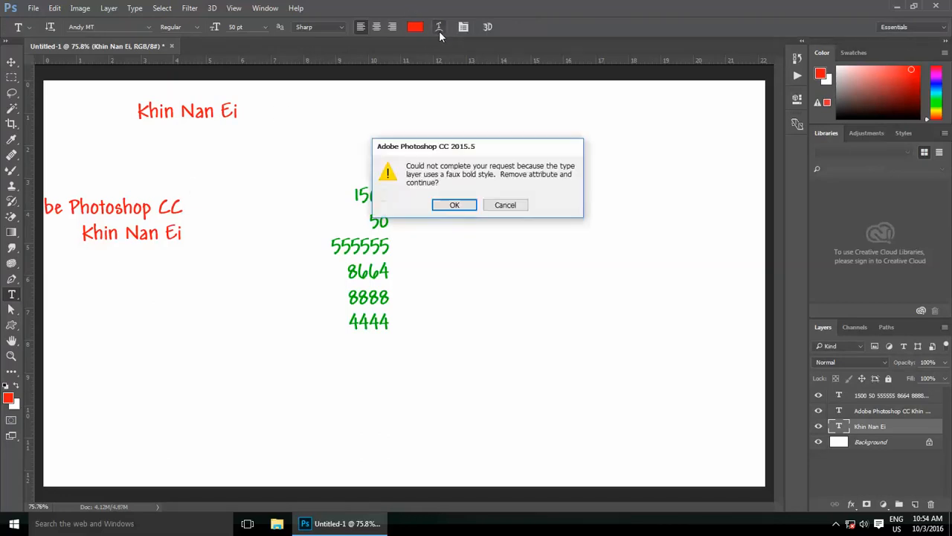
{"action": "left_click", "coordinate": [460, 203]}
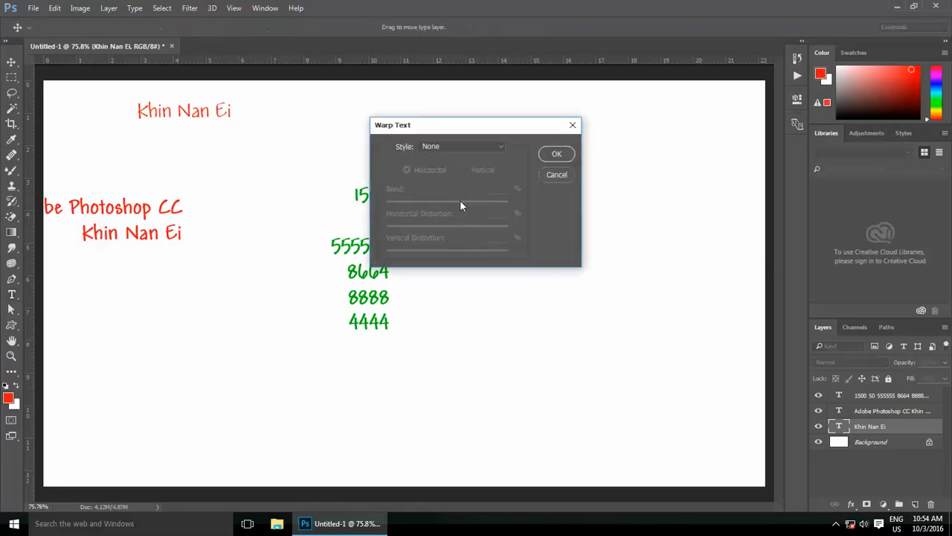
{"action": "left_click_drag", "start_coordinate": [451, 130], "coordinate": [364, 143]}
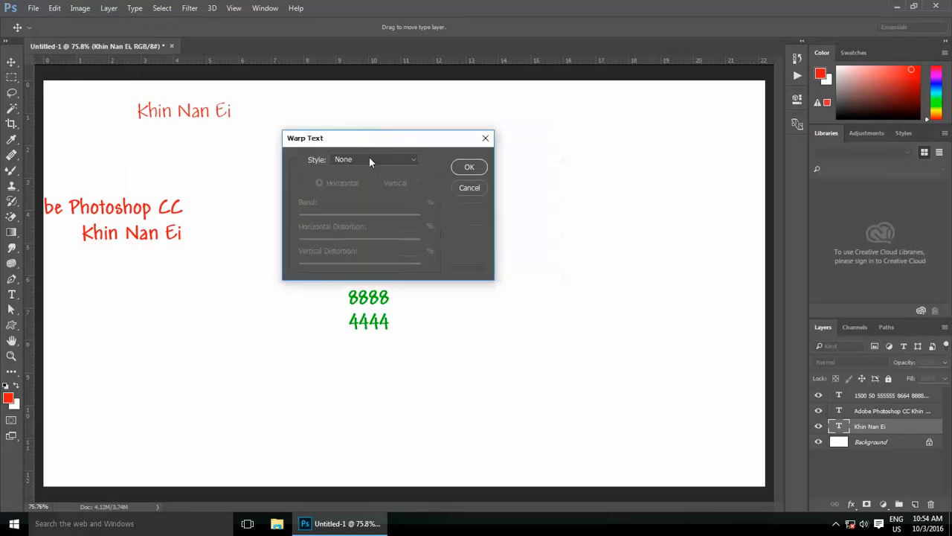
{"action": "left_click", "coordinate": [369, 157]}
{"action": "left_click", "coordinate": [367, 203]}
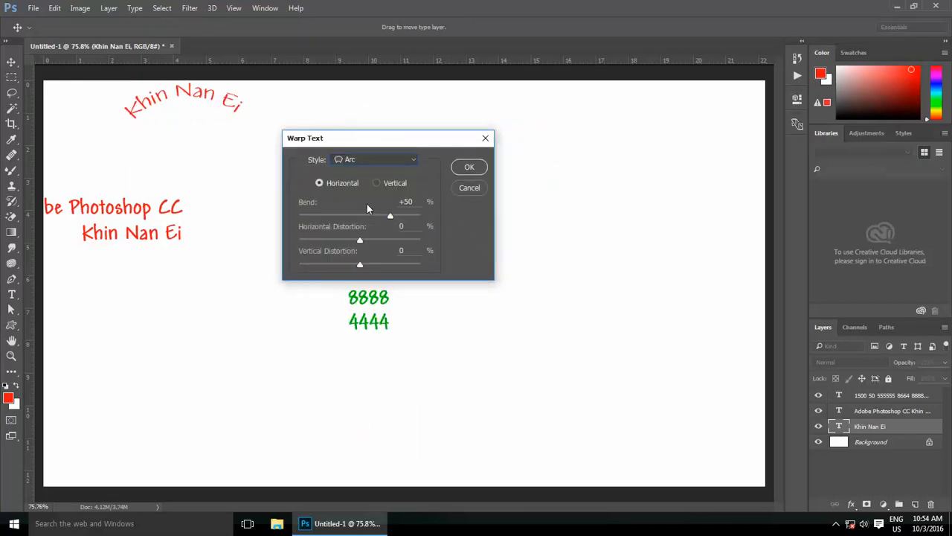
{"action": "left_click", "coordinate": [369, 155]}
{"action": "left_click", "coordinate": [366, 215]}
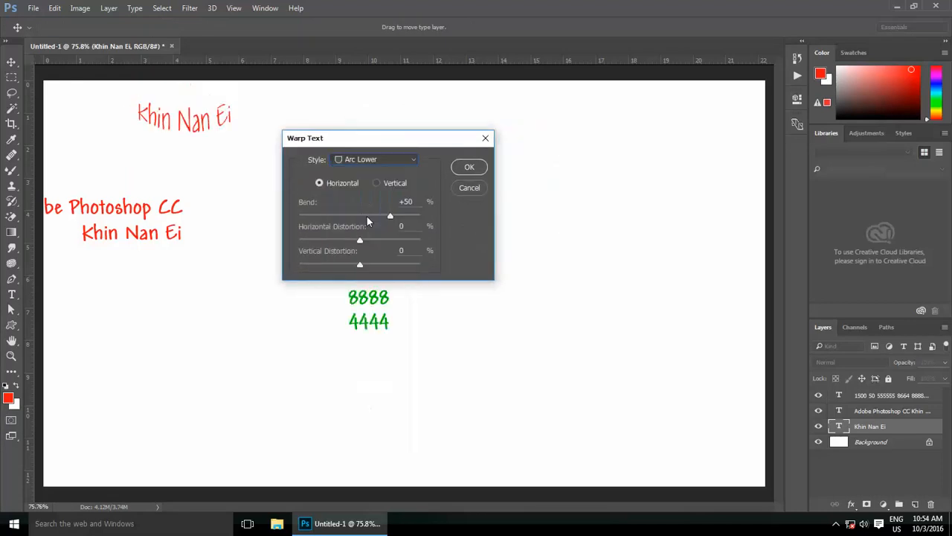
{"action": "left_click", "coordinate": [371, 160]}
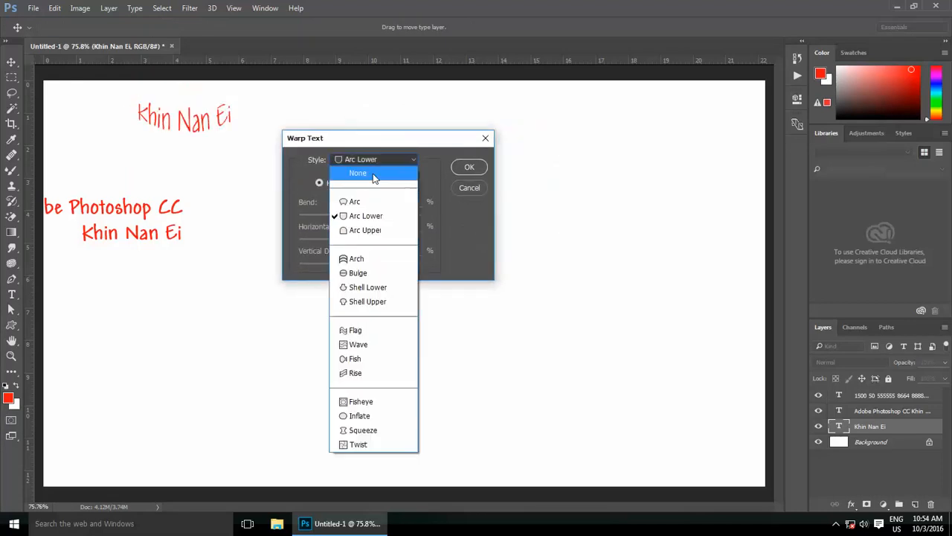
{"action": "left_click", "coordinate": [365, 332]}
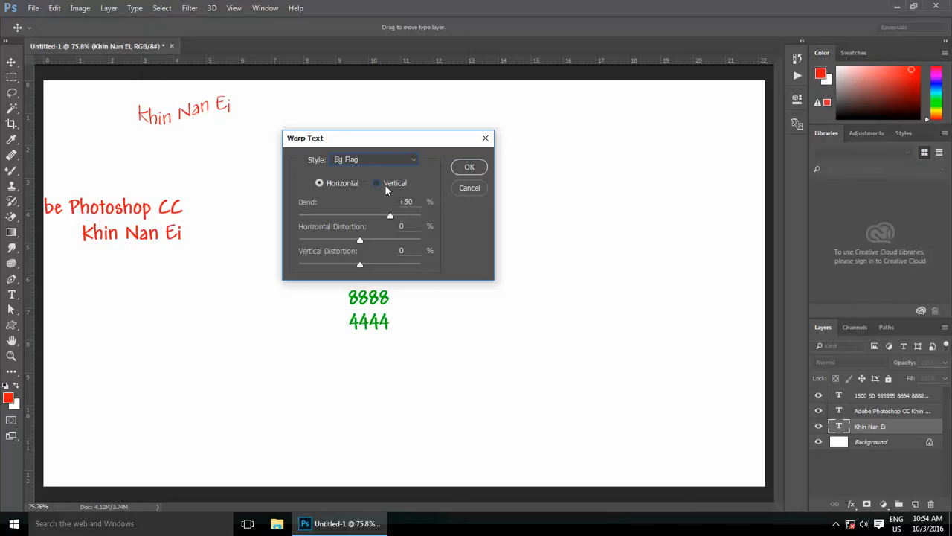
{"action": "left_click", "coordinate": [378, 183]}
{"action": "left_click", "coordinate": [335, 186]}
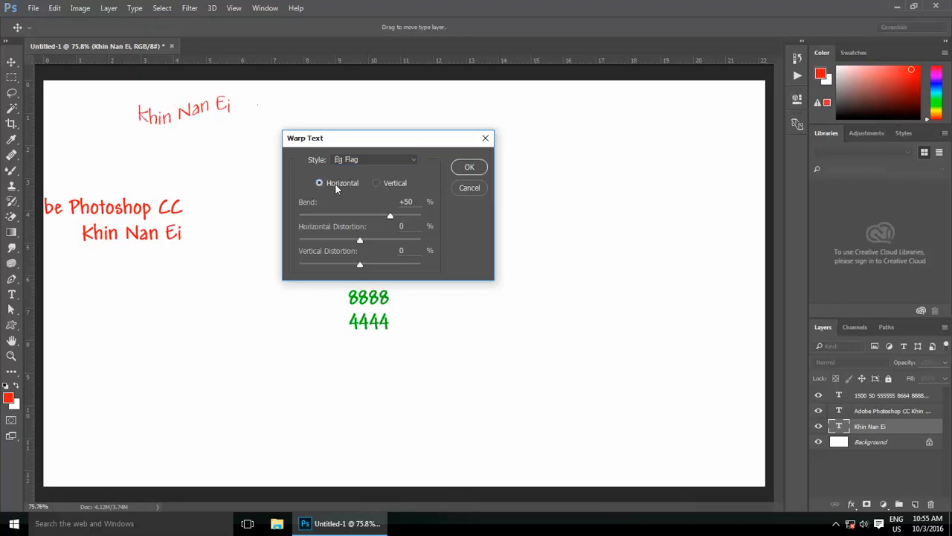
{"action": "left_click_drag", "start_coordinate": [390, 215], "coordinate": [376, 263]}
{"action": "left_click", "coordinate": [387, 240]}
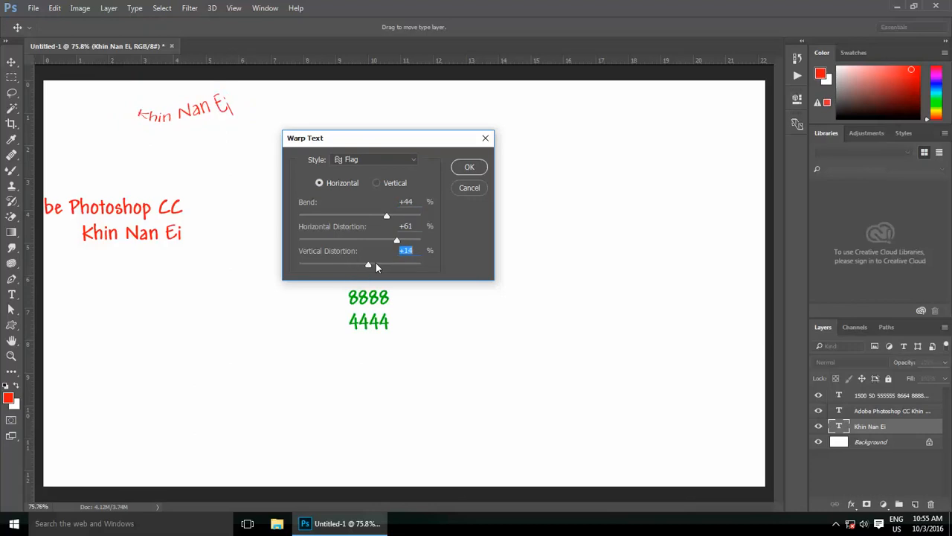
{"action": "left_click", "coordinate": [480, 167]}
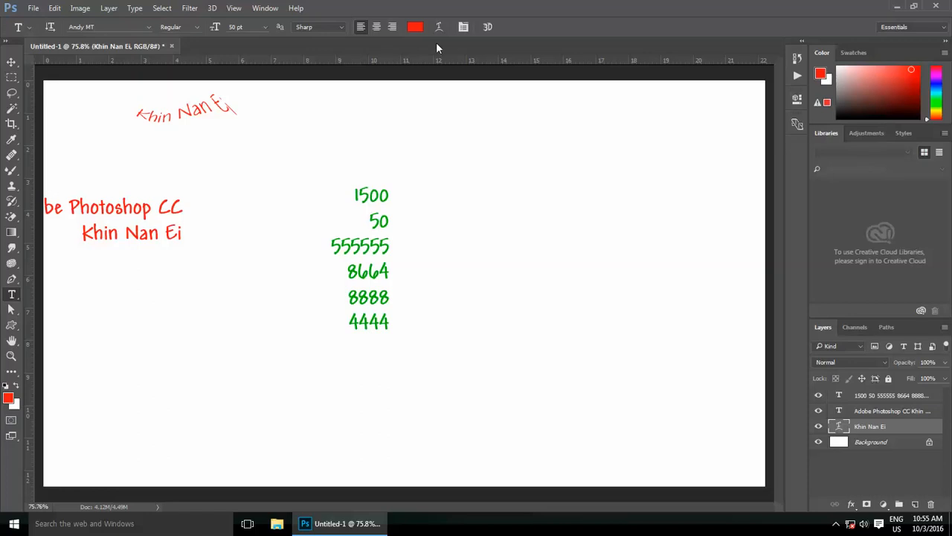
{"action": "left_click", "coordinate": [439, 28]}
{"action": "left_click", "coordinate": [381, 157]}
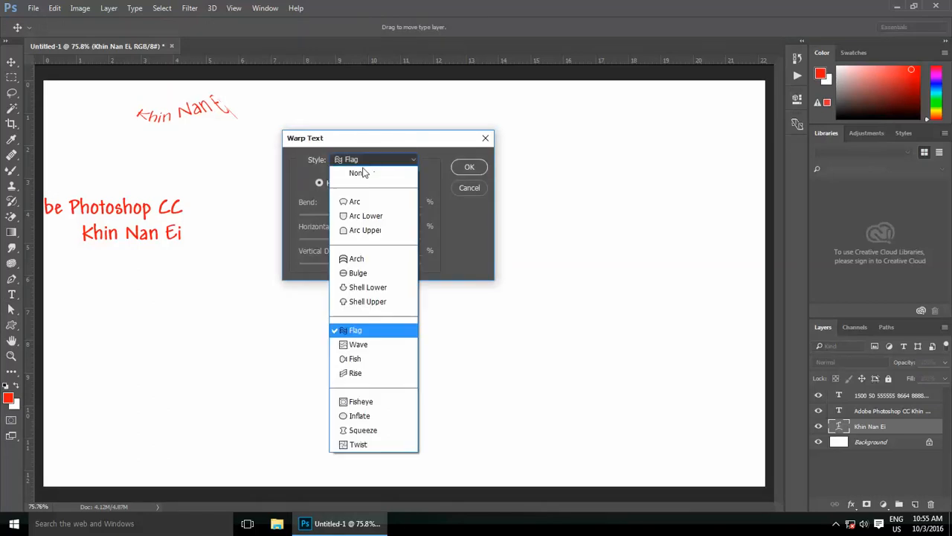
{"action": "left_click", "coordinate": [361, 174]}
{"action": "left_click", "coordinate": [465, 166]}
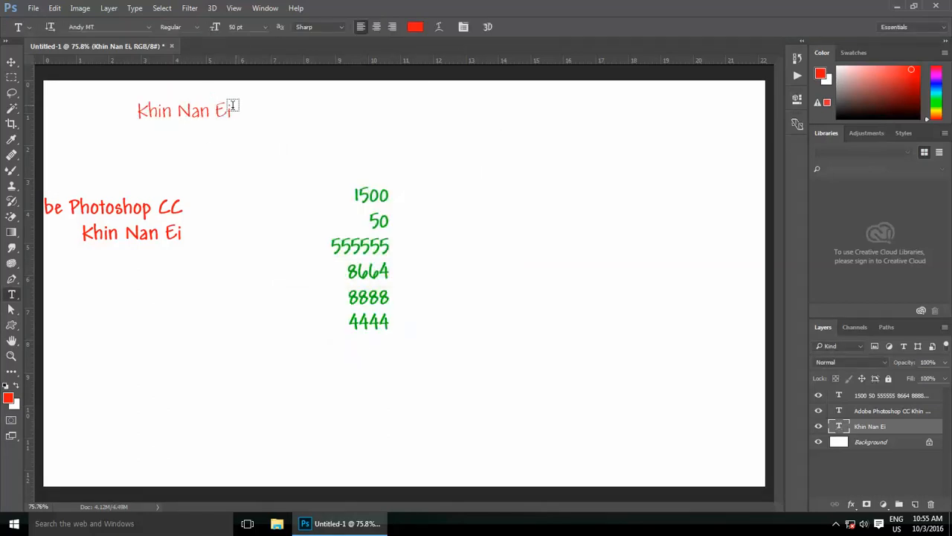
{"action": "scroll", "coordinate": [202, 209], "scroll_direction": "down", "scroll_amount": 2}
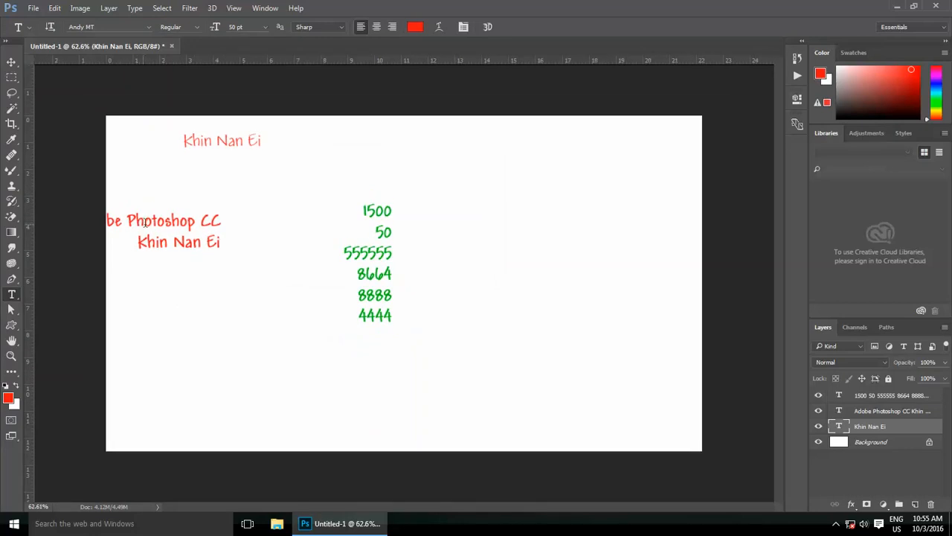
Step: Warp the two-line title text with the Arc style at Bend +39
{"action": "left_click", "coordinate": [200, 221]}
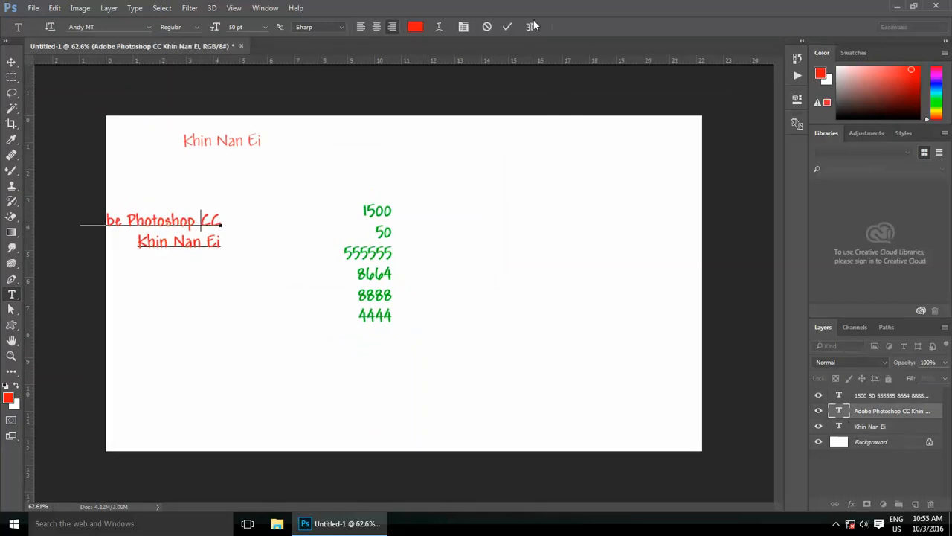
{"action": "left_click", "coordinate": [509, 27]}
{"action": "left_click", "coordinate": [437, 27]}
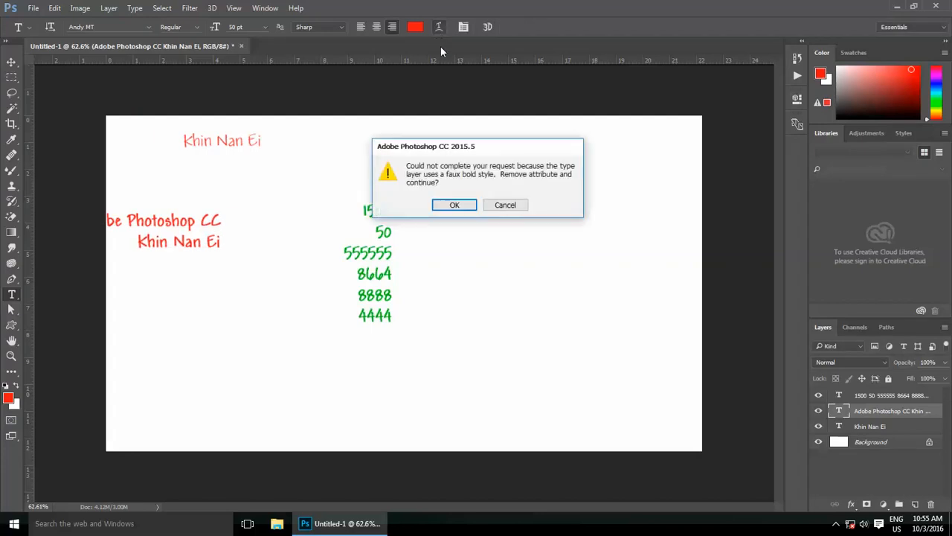
{"action": "left_click", "coordinate": [454, 205]}
{"action": "left_click", "coordinate": [364, 160]}
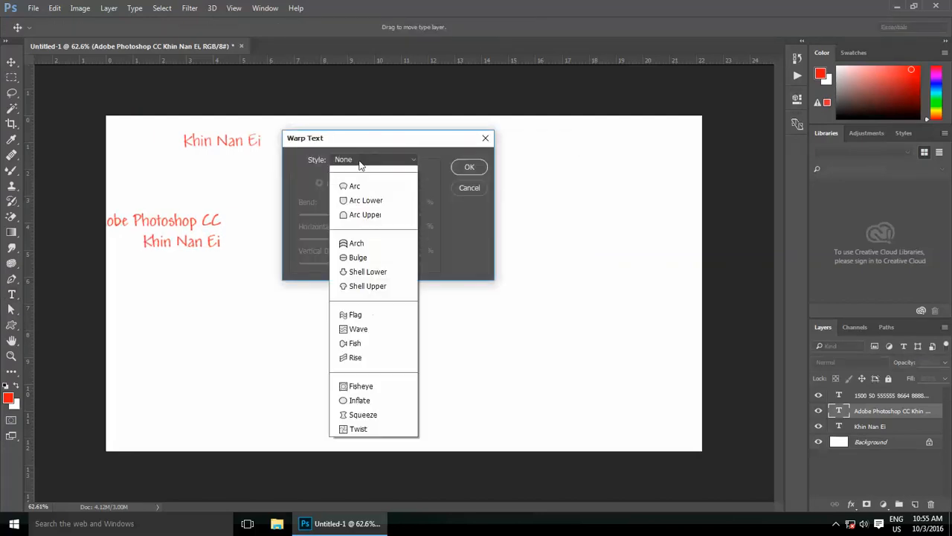
{"action": "left_click", "coordinate": [388, 259]}
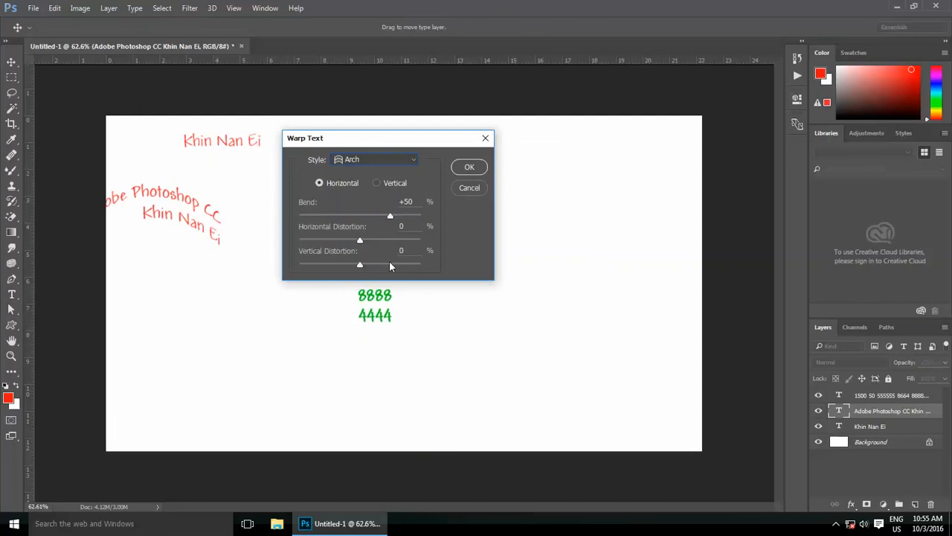
{"action": "left_click", "coordinate": [373, 159]}
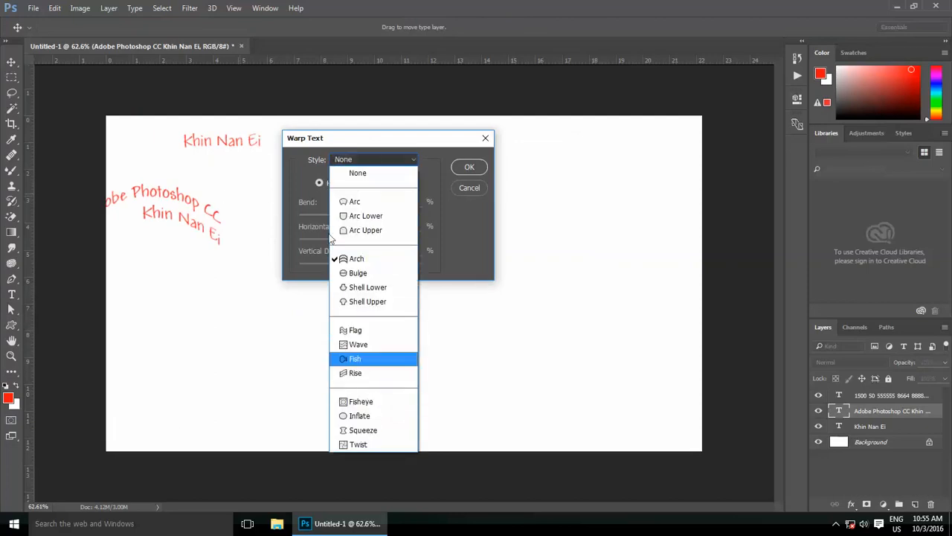
{"action": "left_click", "coordinate": [373, 201]}
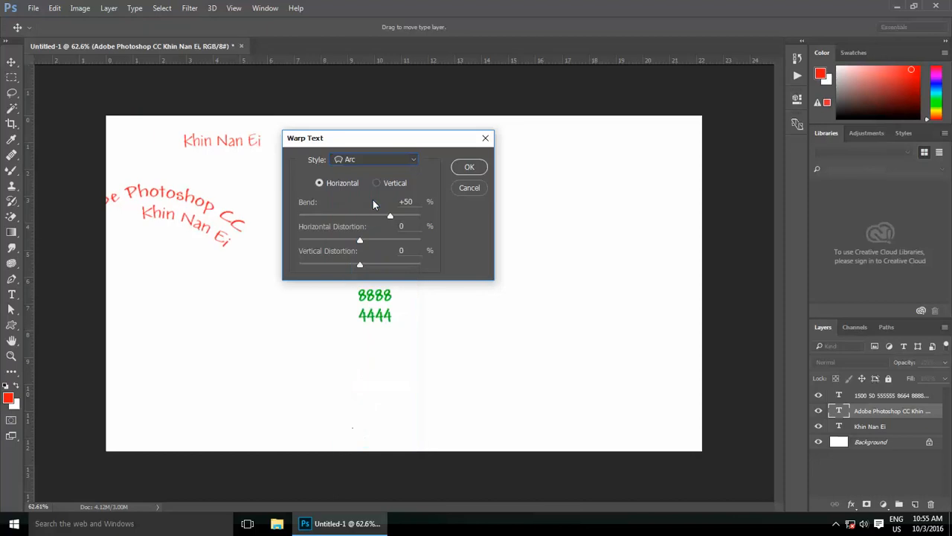
{"action": "left_click_drag", "start_coordinate": [398, 218], "coordinate": [348, 264]}
{"action": "left_click", "coordinate": [468, 168]}
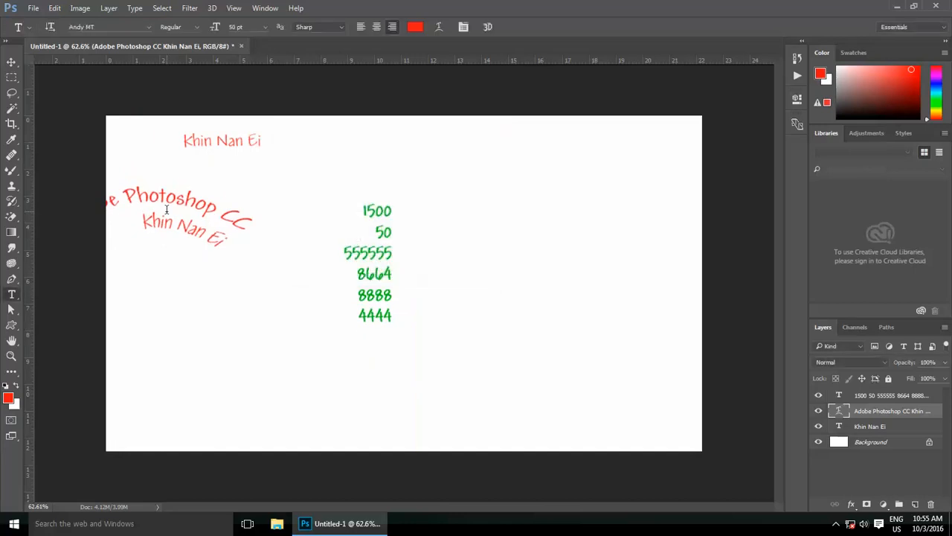
Step: Move the arched text to the right of the numbers and show the Character panel
{"action": "left_click", "coordinate": [11, 62]}
{"action": "left_click_drag", "start_coordinate": [159, 216], "coordinate": [503, 197]}
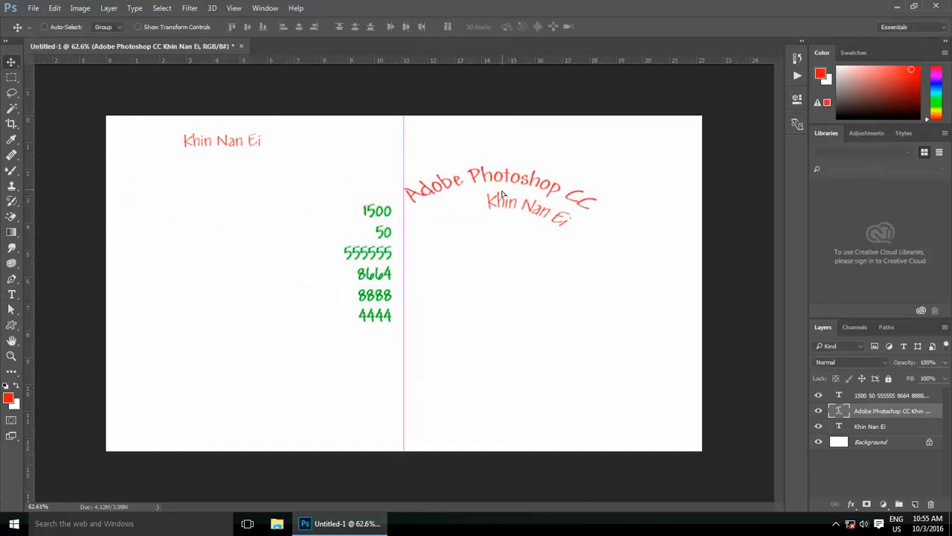
{"action": "left_click", "coordinate": [11, 293]}
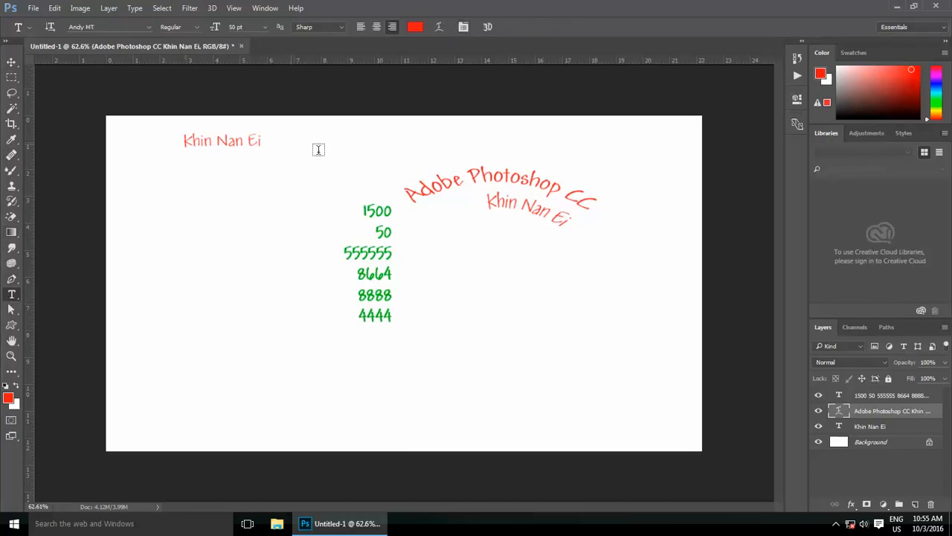
{"action": "left_click", "coordinate": [463, 27]}
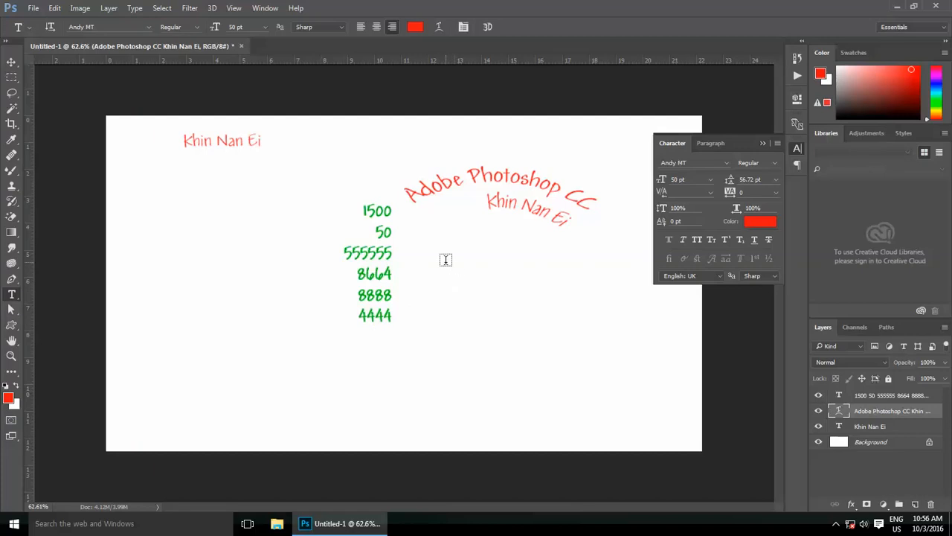
Step: Delete the text layers, fill with white, and flatten the image to one Background layer
{"action": "key", "text": "Delete"}
{"action": "key", "text": "Delete"}
{"action": "key", "text": "Delete"}
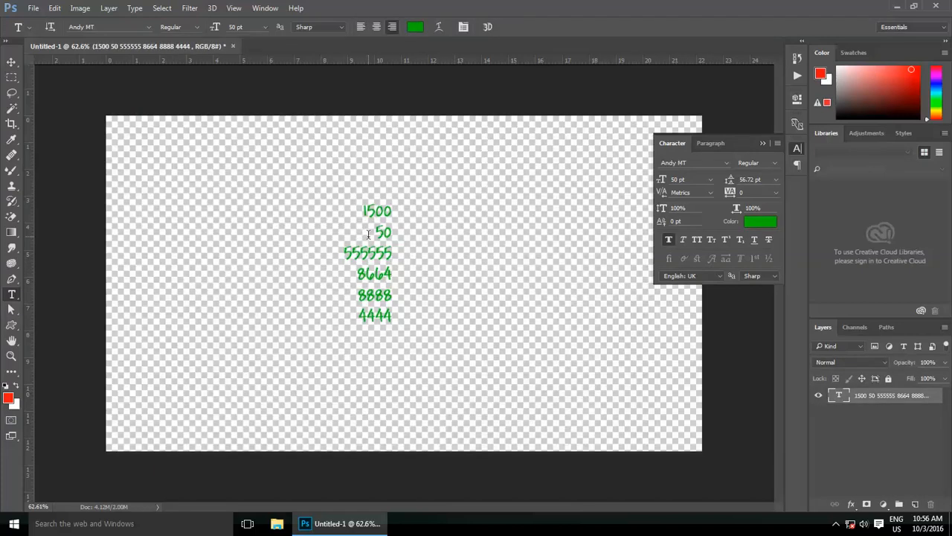
{"action": "key", "text": "ctrl+Delete"}
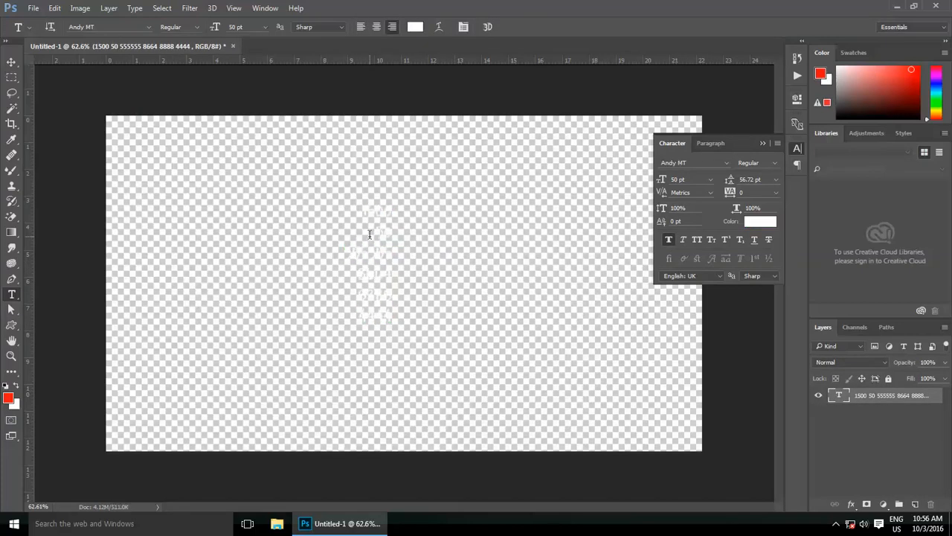
{"action": "key", "text": "alt+l"}
{"action": "key", "text": "f"}
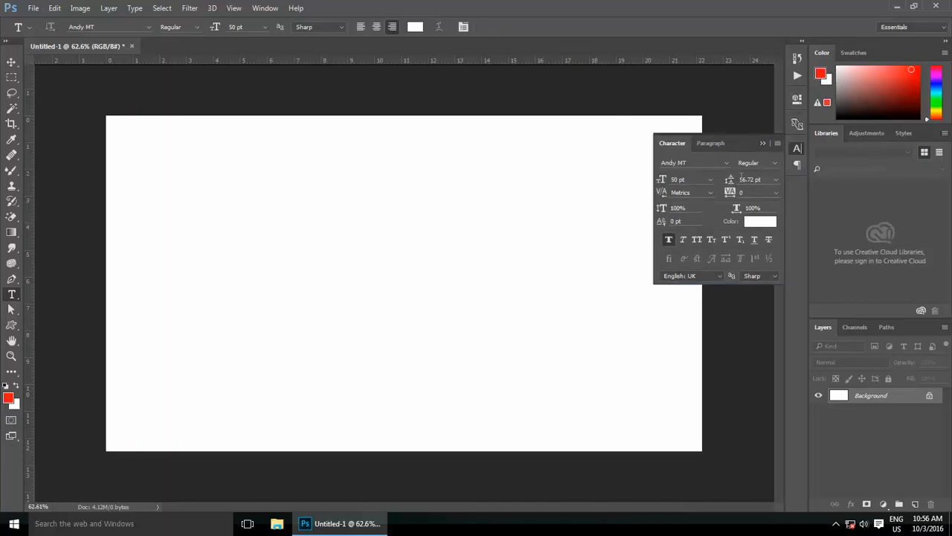
Step: Set the Character panel font to Academy Engraved LET at 60 pt
{"action": "left_click", "coordinate": [727, 165]}
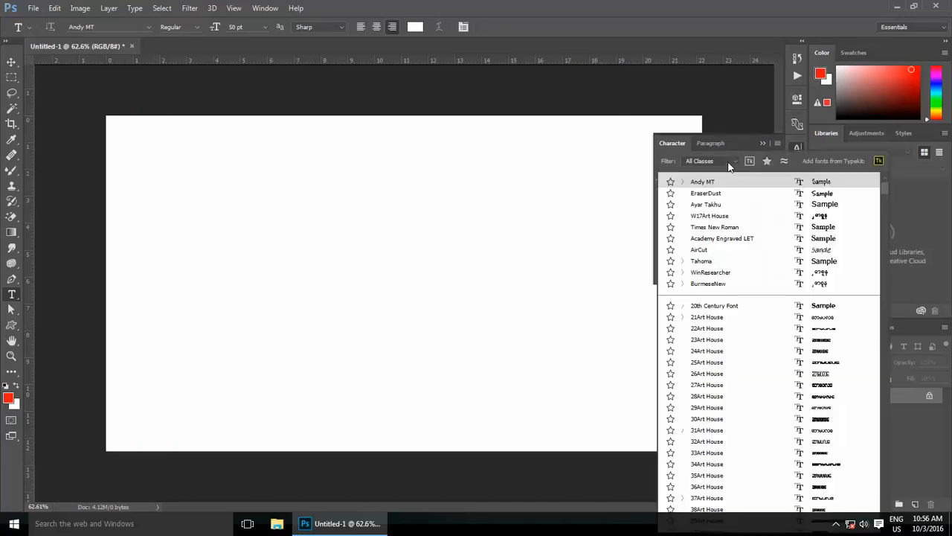
{"action": "left_click", "coordinate": [803, 194]}
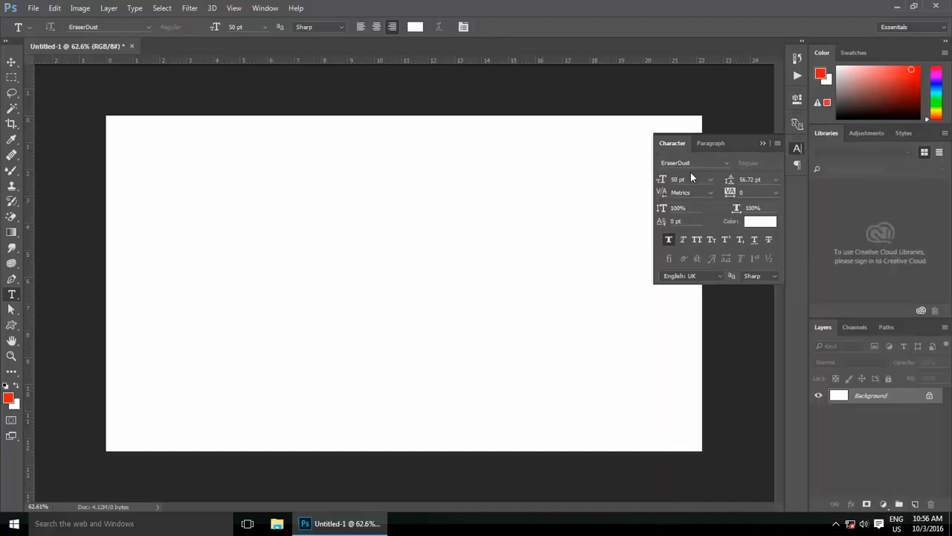
{"action": "left_click", "coordinate": [726, 162]}
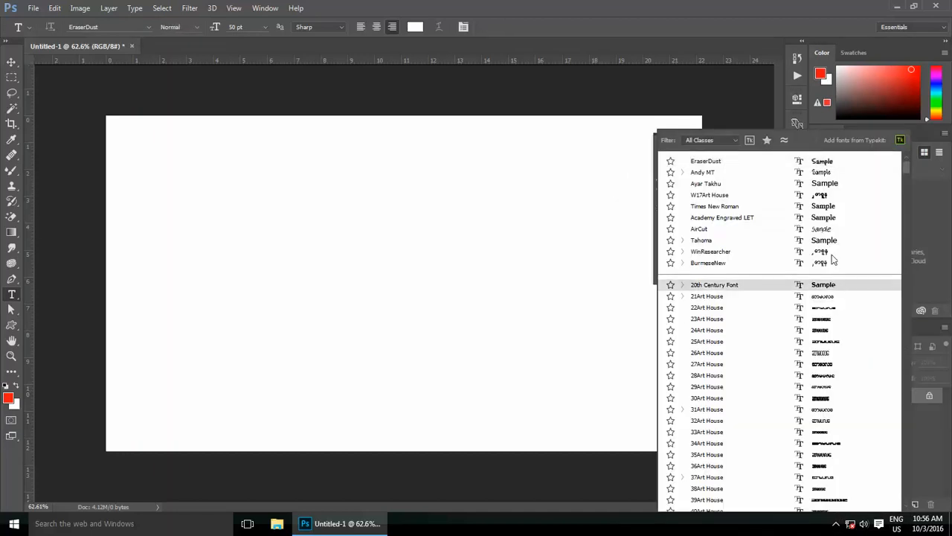
{"action": "left_click", "coordinate": [829, 216]}
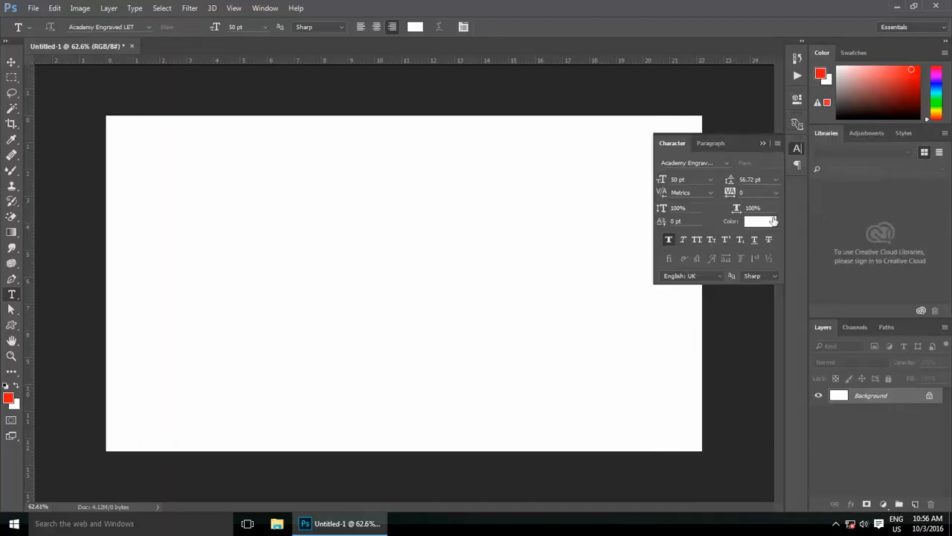
{"action": "left_click", "coordinate": [708, 179]}
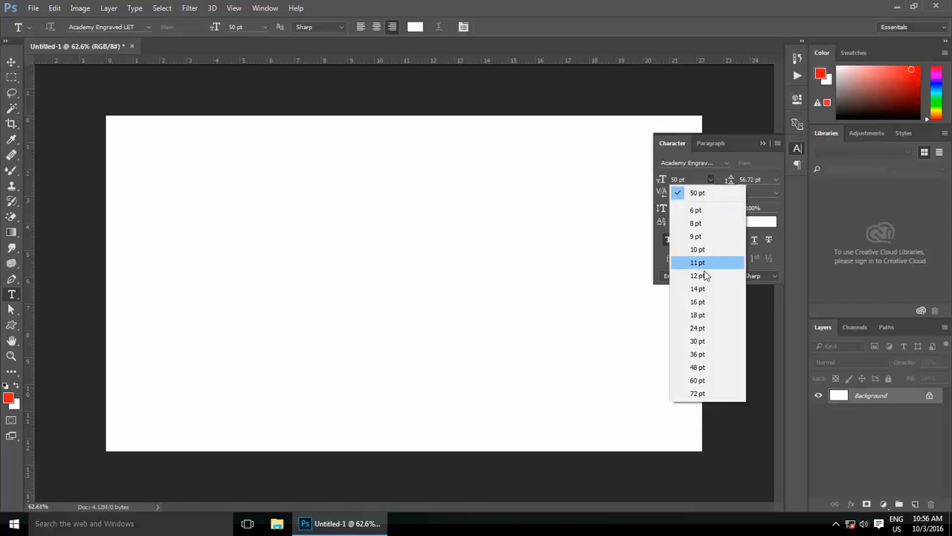
{"action": "left_click", "coordinate": [701, 382]}
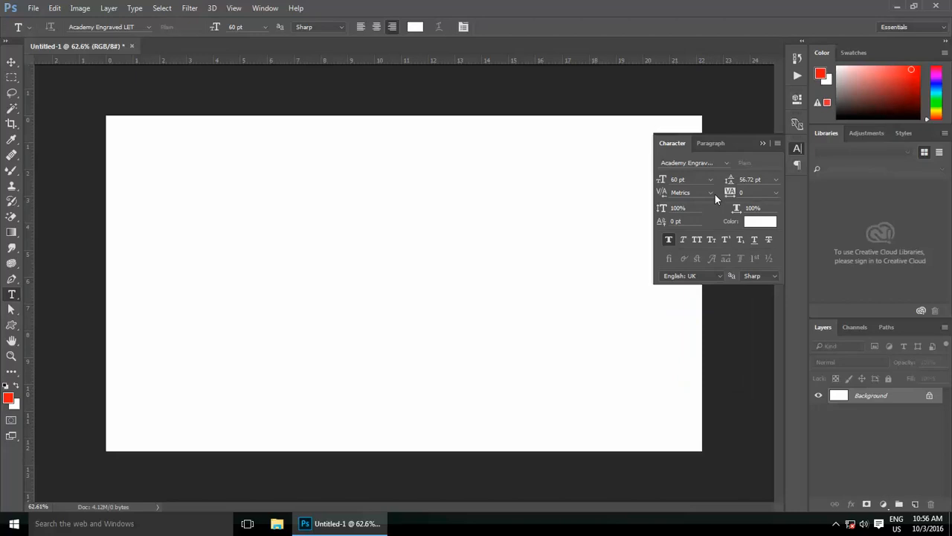
Step: Start a new text layer in the upper left and colour it dark blue
{"action": "left_click", "coordinate": [241, 193]}
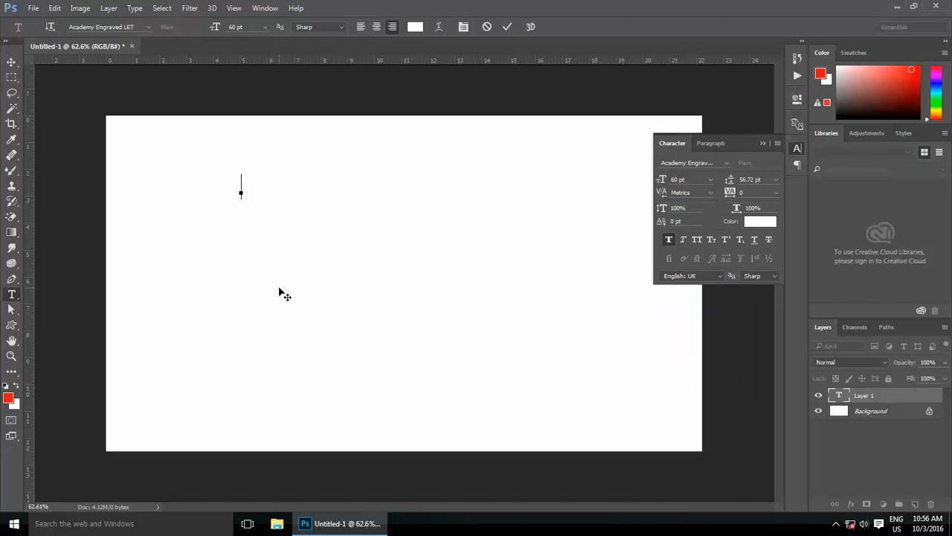
{"action": "type", "text": "Te"}
{"action": "left_click", "coordinate": [760, 221]}
{"action": "left_click", "coordinate": [487, 178]}
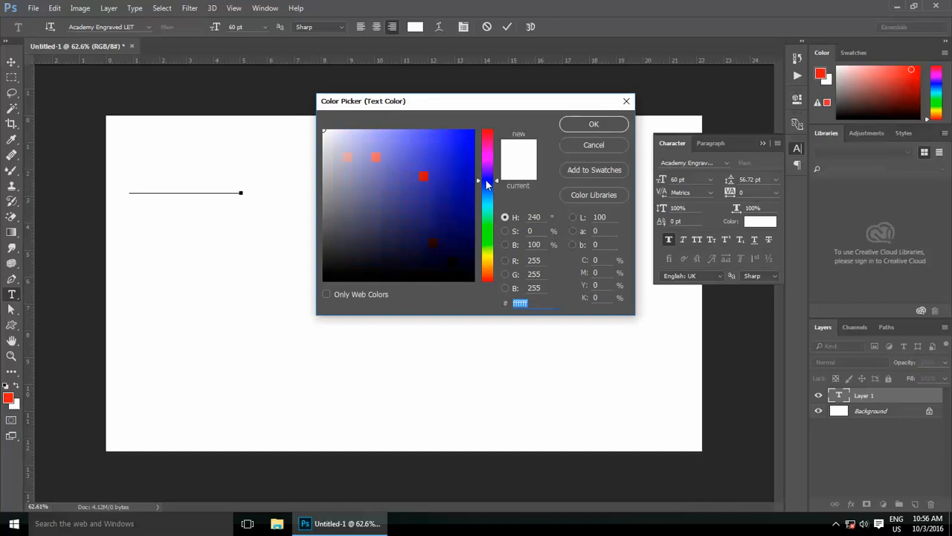
{"action": "left_click", "coordinate": [443, 168]}
{"action": "left_click", "coordinate": [583, 126]}
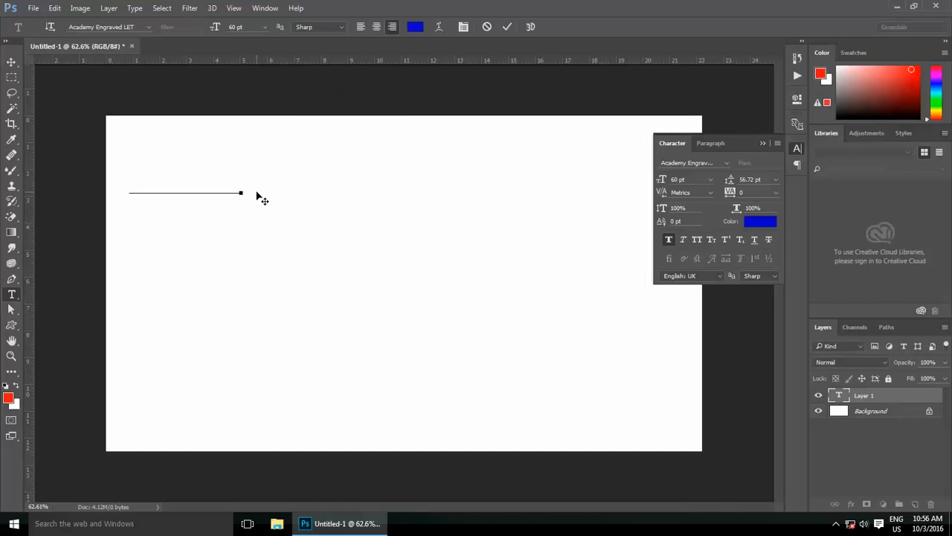
{"action": "left_click", "coordinate": [507, 28]}
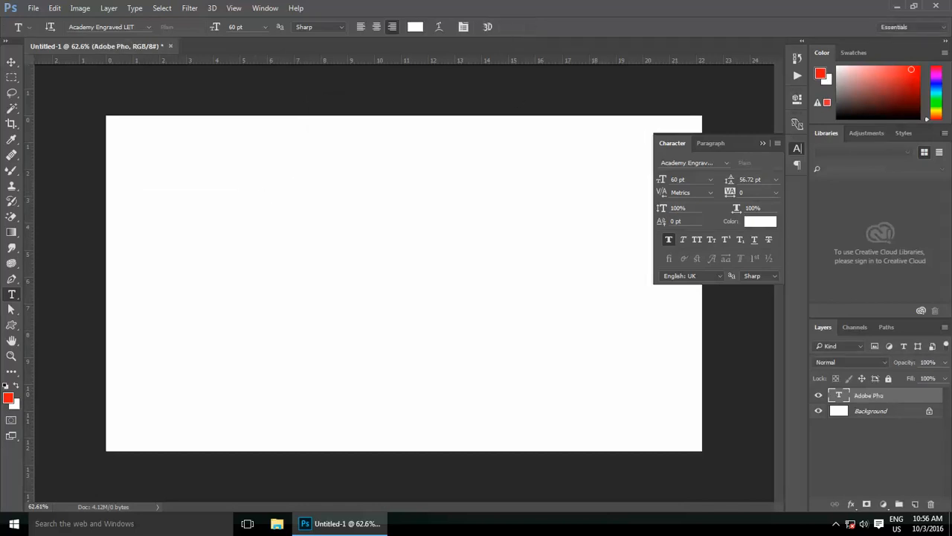
{"action": "left_click", "coordinate": [752, 222]}
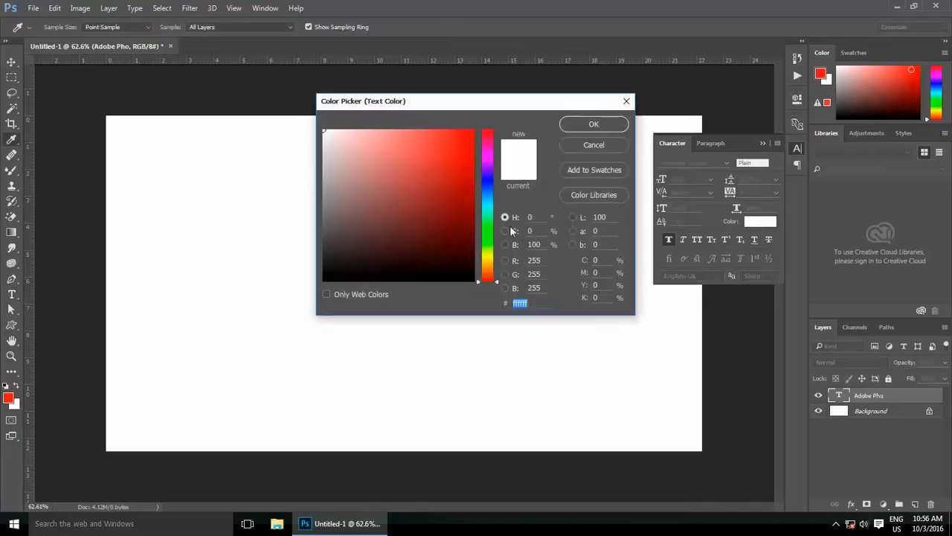
{"action": "left_click", "coordinate": [460, 203]}
{"action": "left_click", "coordinate": [593, 123]}
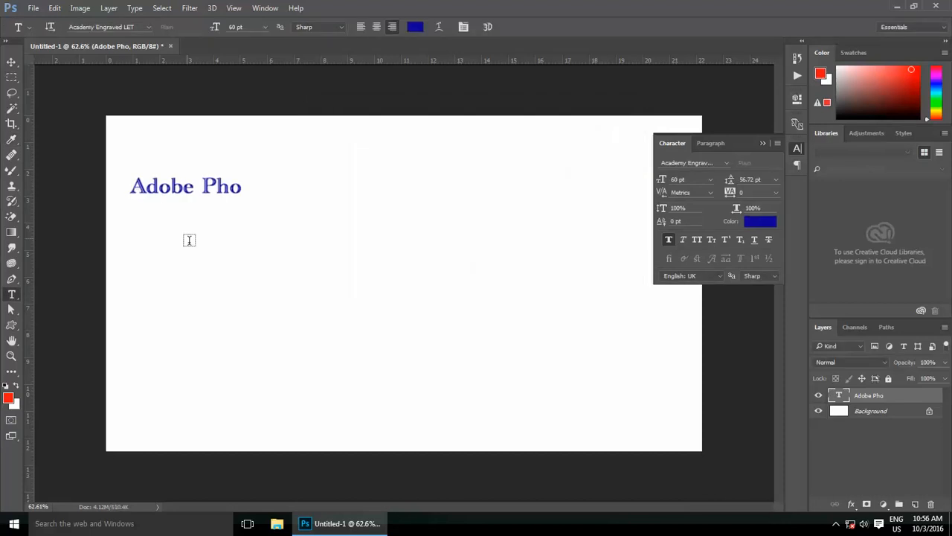
Step: Complete the text to read 'Adobe Phoshop CC' with the person's name on a second line
{"action": "scroll", "coordinate": [218, 180], "scroll_direction": "up", "scroll_amount": 1}
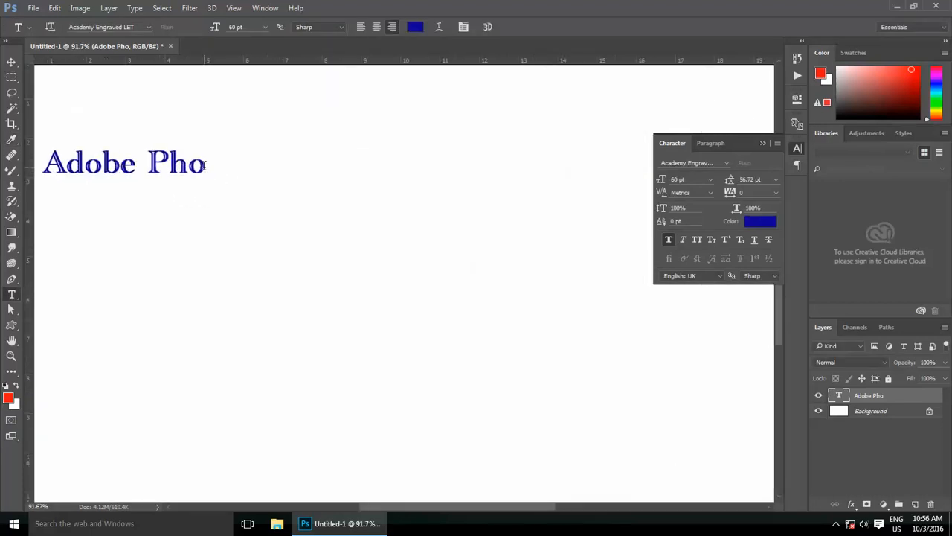
{"action": "left_click", "coordinate": [203, 165]}
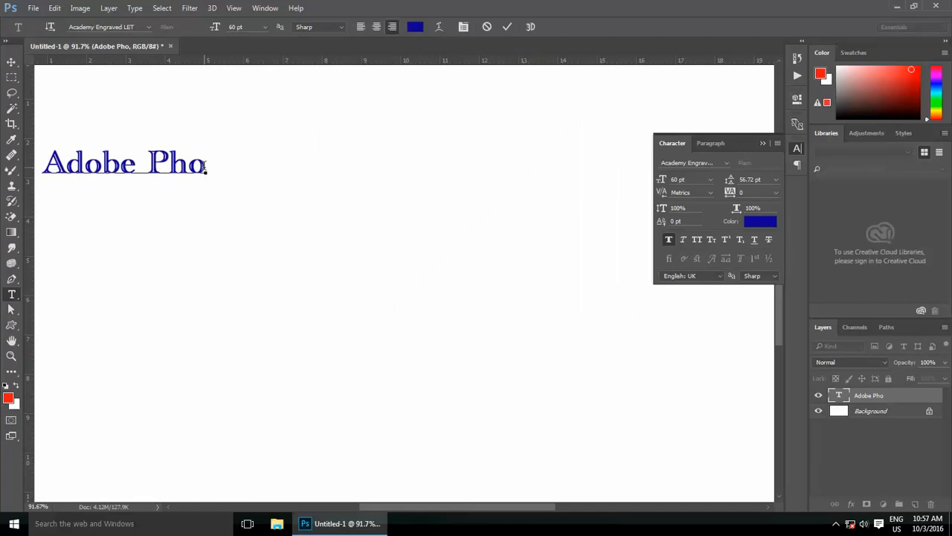
{"action": "type", "text": "shop"}
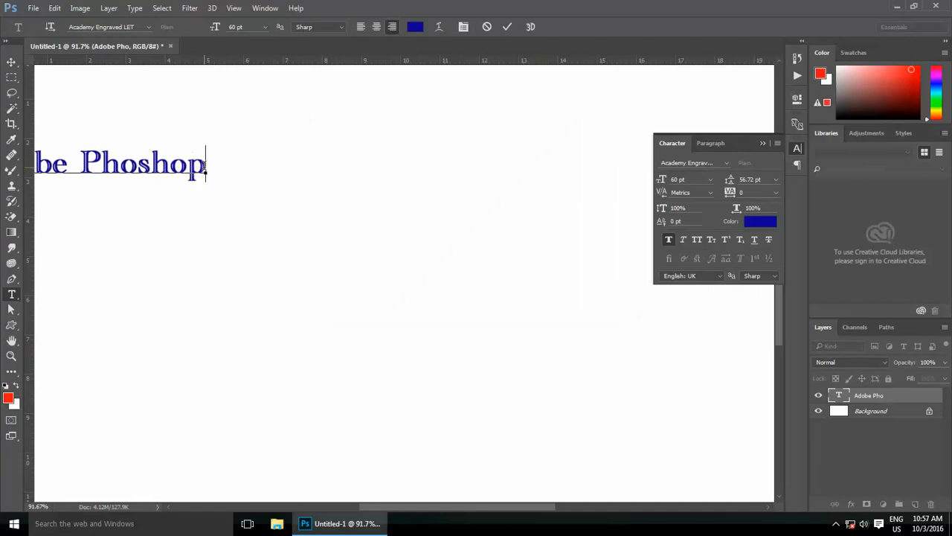
{"action": "type", "text": " C"}
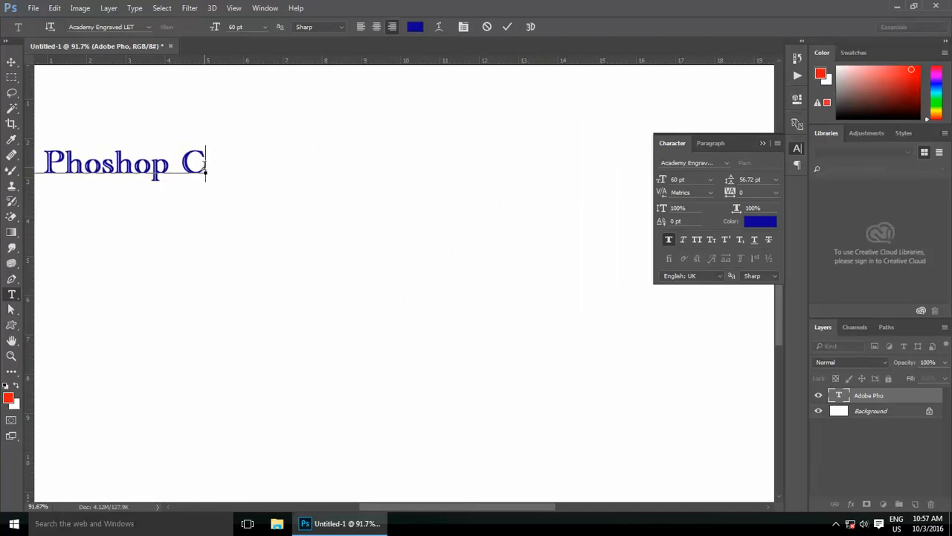
{"action": "type", "text": "C"}
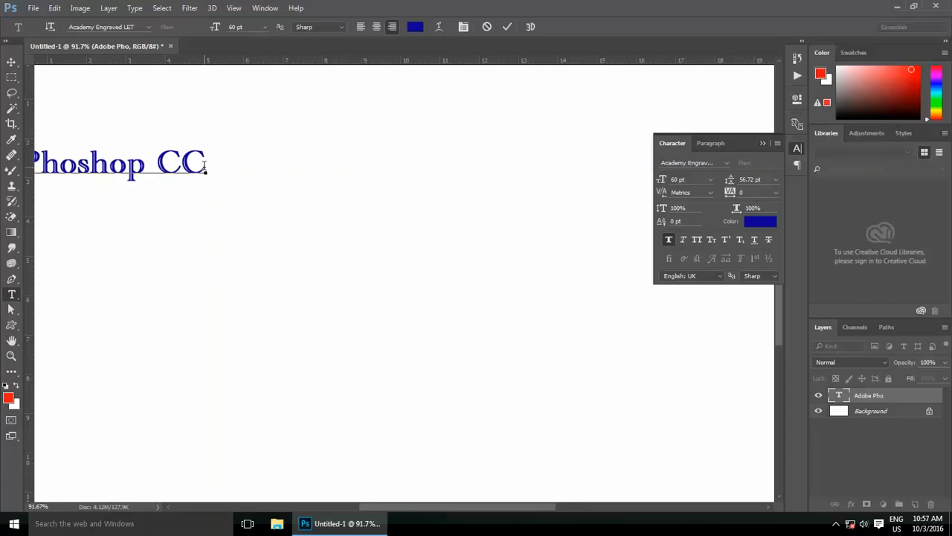
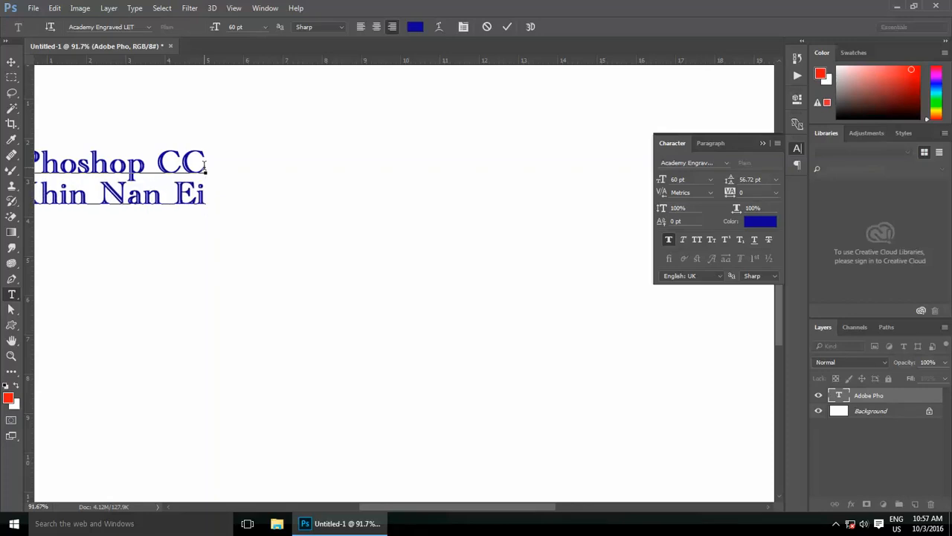
{"action": "left_click", "coordinate": [505, 27]}
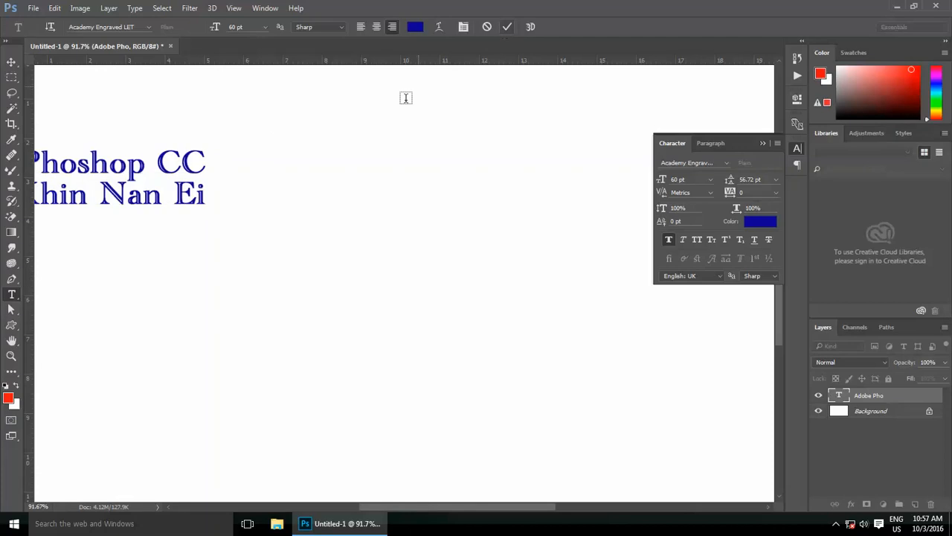
Step: Move the blue two-line text block to the centre of the canvas
{"action": "scroll", "coordinate": [380, 112], "scroll_direction": "down", "scroll_amount": 3}
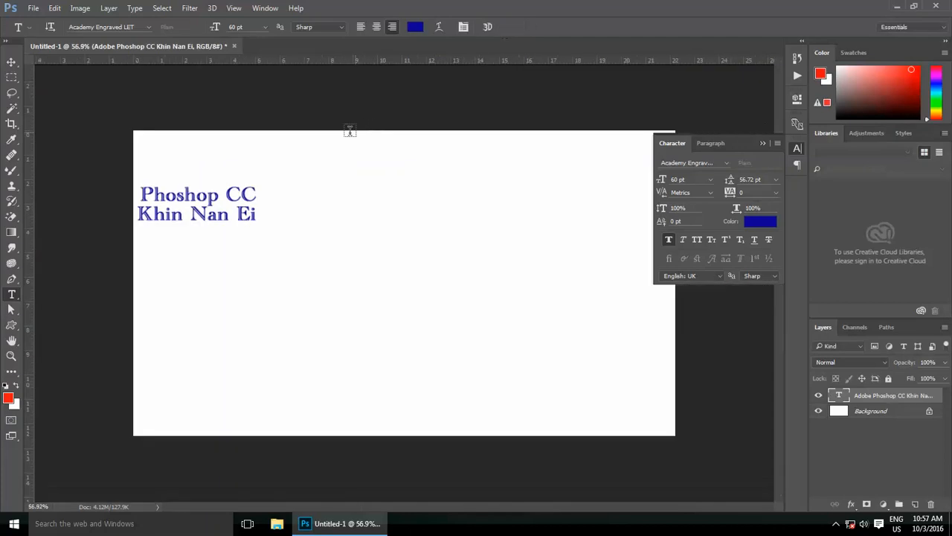
{"action": "left_click", "coordinate": [11, 62]}
{"action": "left_click_drag", "start_coordinate": [260, 216], "coordinate": [459, 260]}
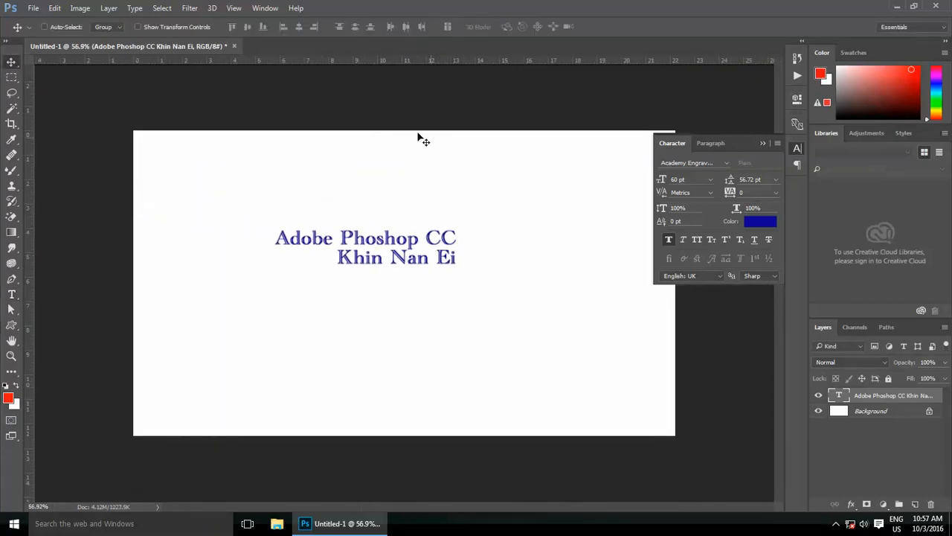
{"action": "left_click", "coordinate": [11, 294]}
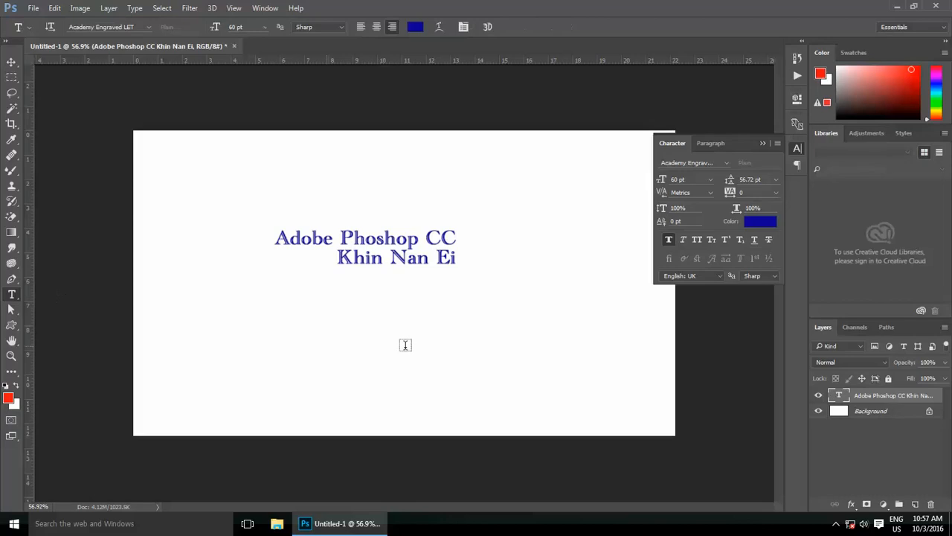
Step: Try the preset leading values 18 pt, 60 pt and 72 pt on the text
{"action": "left_click", "coordinate": [776, 179]}
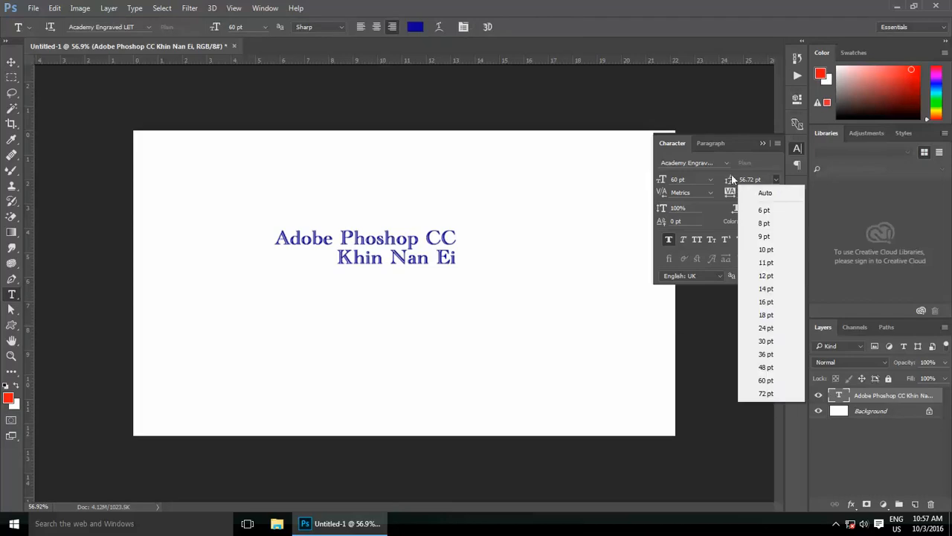
{"action": "left_click", "coordinate": [769, 315]}
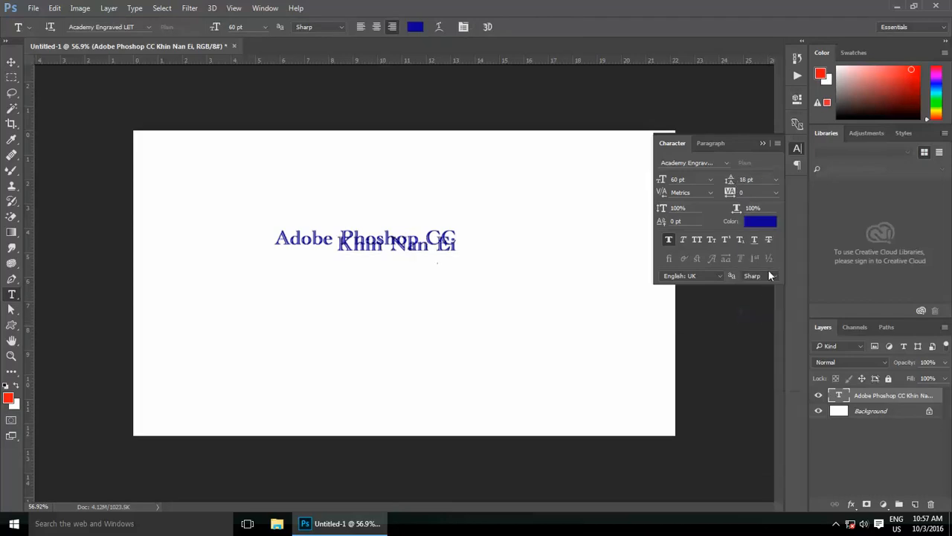
{"action": "left_click", "coordinate": [775, 180]}
{"action": "left_click", "coordinate": [762, 382]}
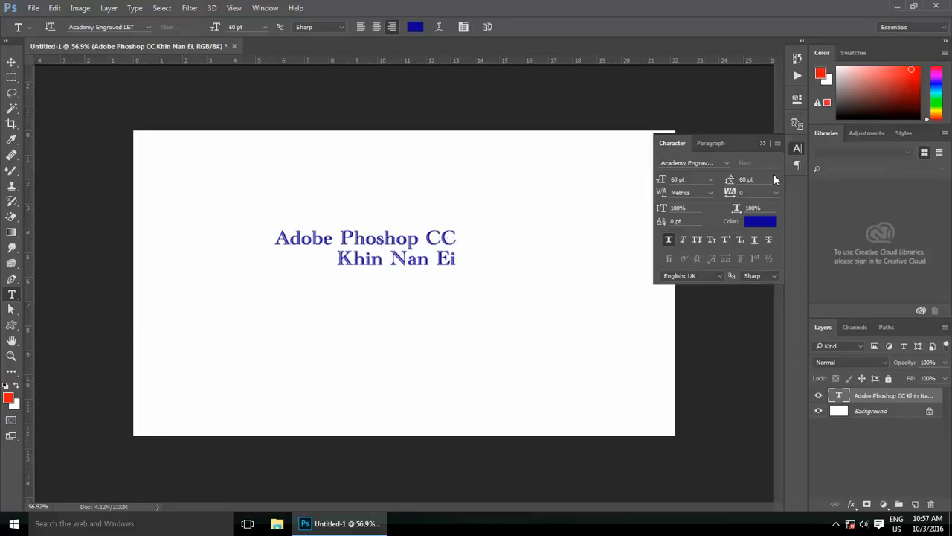
{"action": "left_click", "coordinate": [776, 179]}
{"action": "left_click", "coordinate": [765, 390]}
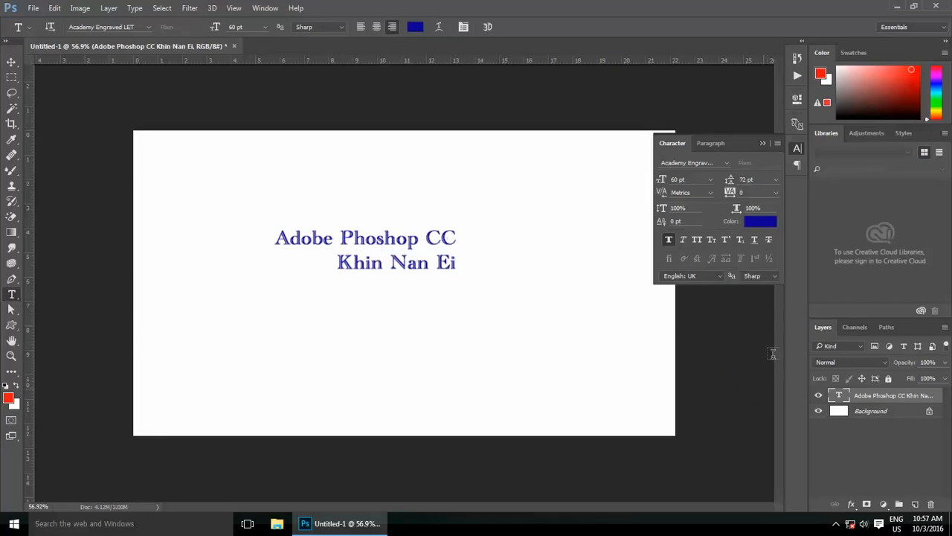
Step: Set the leading to 150 pt, then switch it back to Auto
{"action": "left_click_drag", "start_coordinate": [764, 179], "coordinate": [714, 189]}
{"action": "type", "text": "150"}
{"action": "key", "text": "Return"}
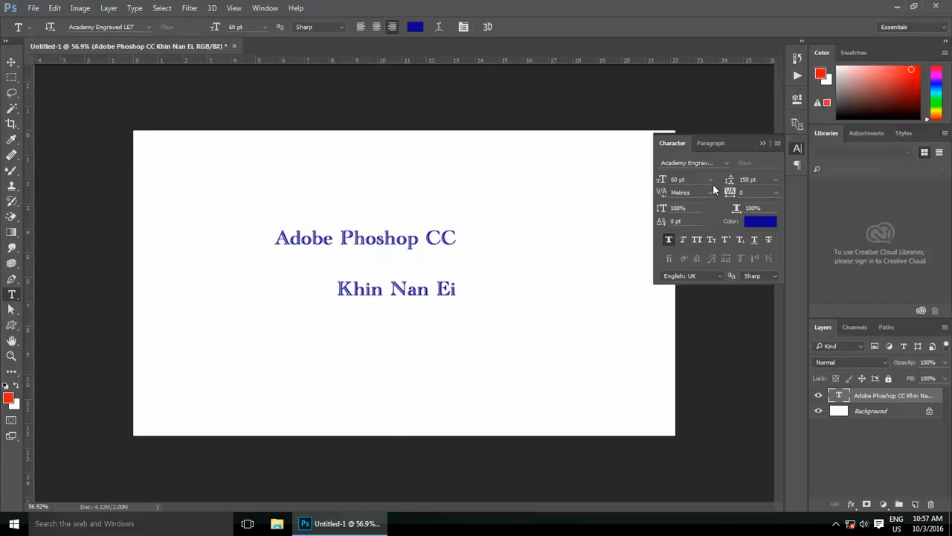
{"action": "left_click", "coordinate": [776, 179]}
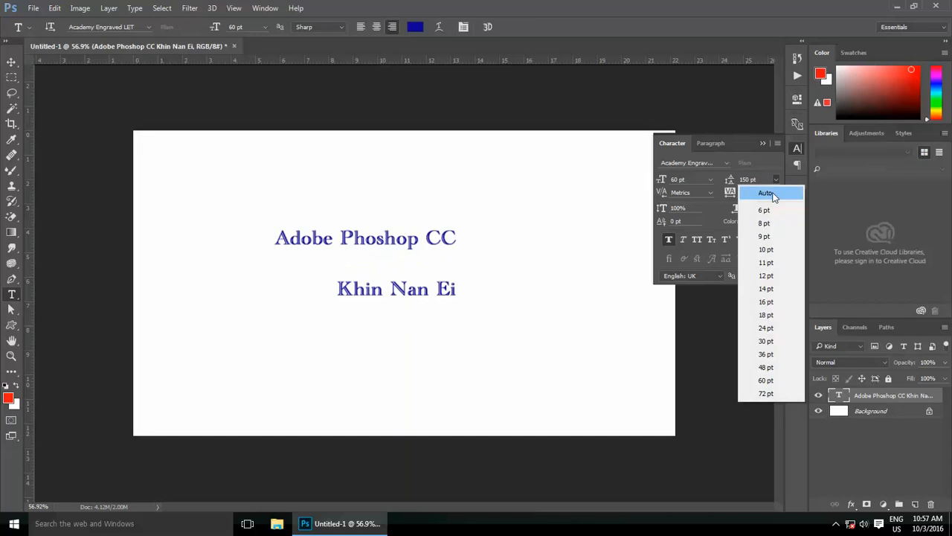
{"action": "left_click", "coordinate": [771, 191]}
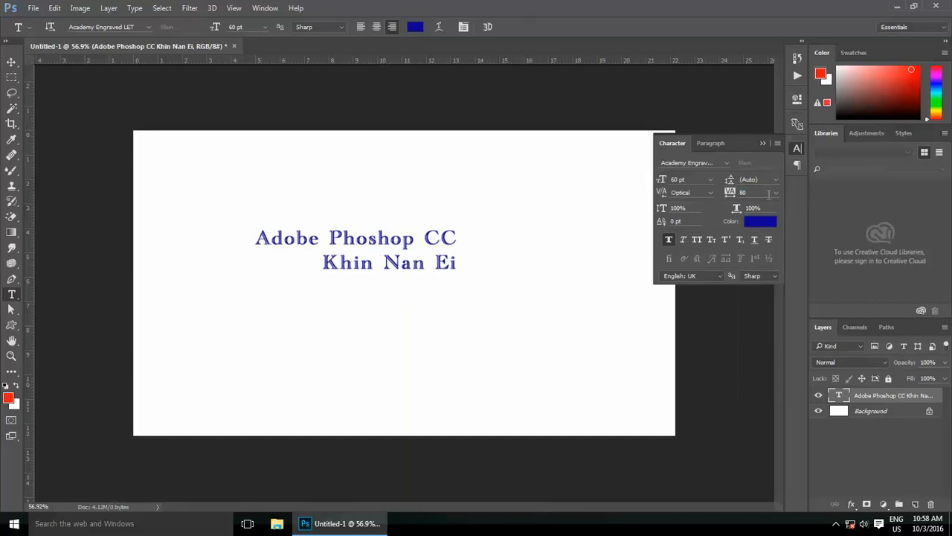
{"action": "left_click", "coordinate": [775, 193]}
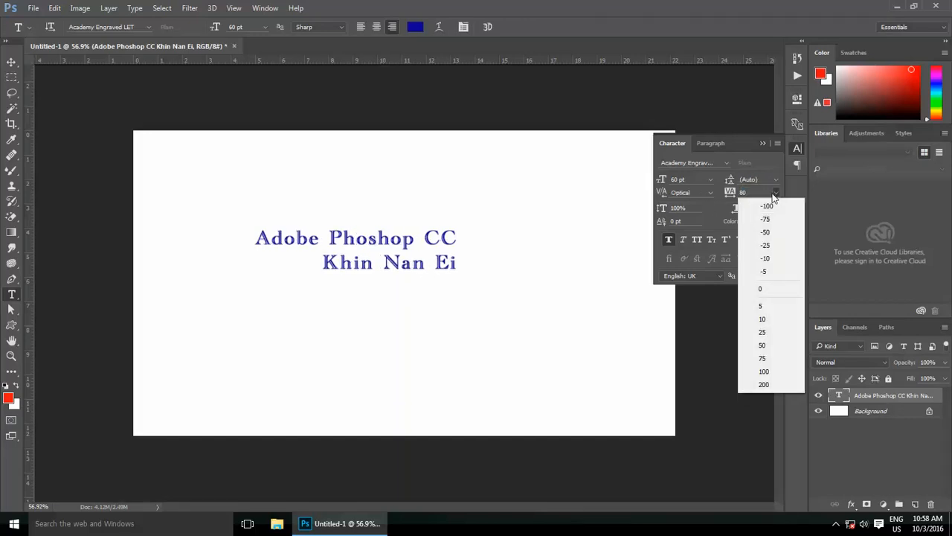
Step: Try letter tracking of 100 and -100, then reset the tracking to 0
{"action": "left_click", "coordinate": [760, 372]}
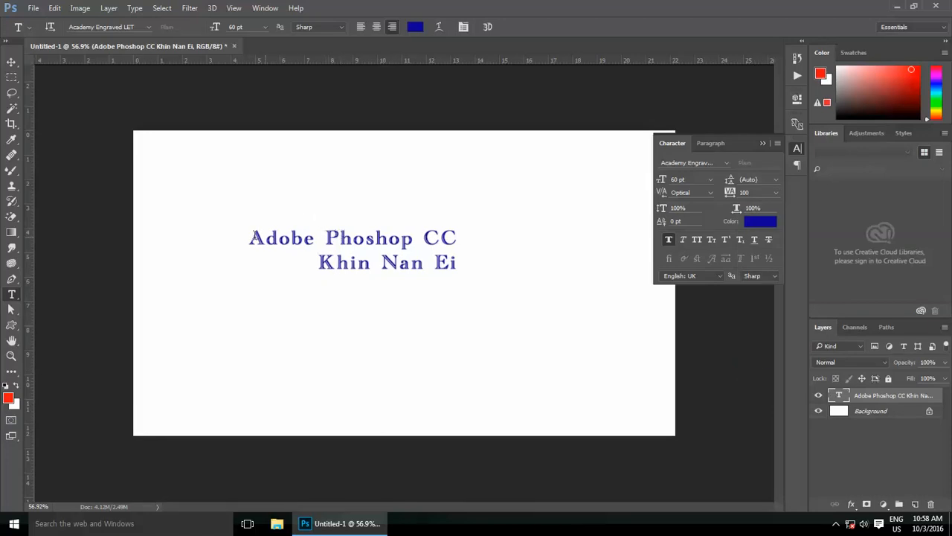
{"action": "left_click", "coordinate": [776, 192]}
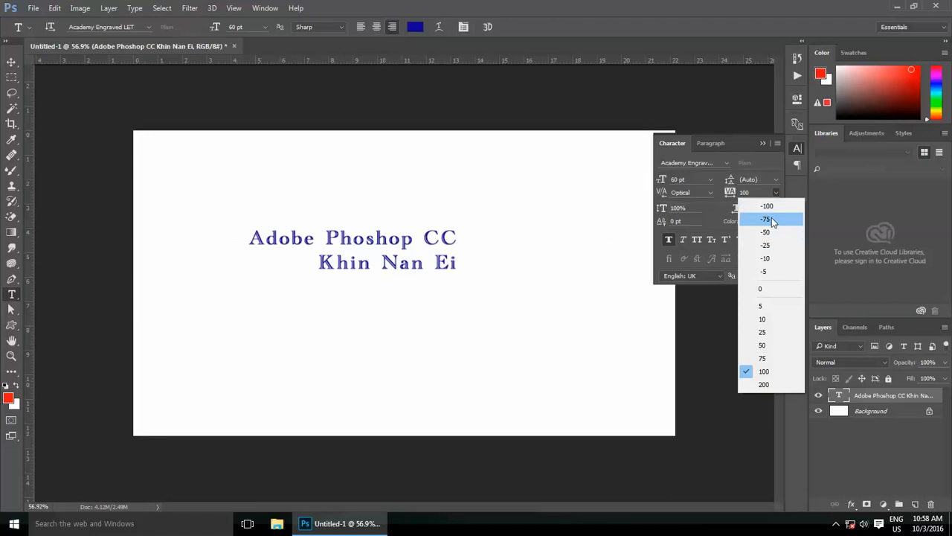
{"action": "left_click", "coordinate": [772, 206]}
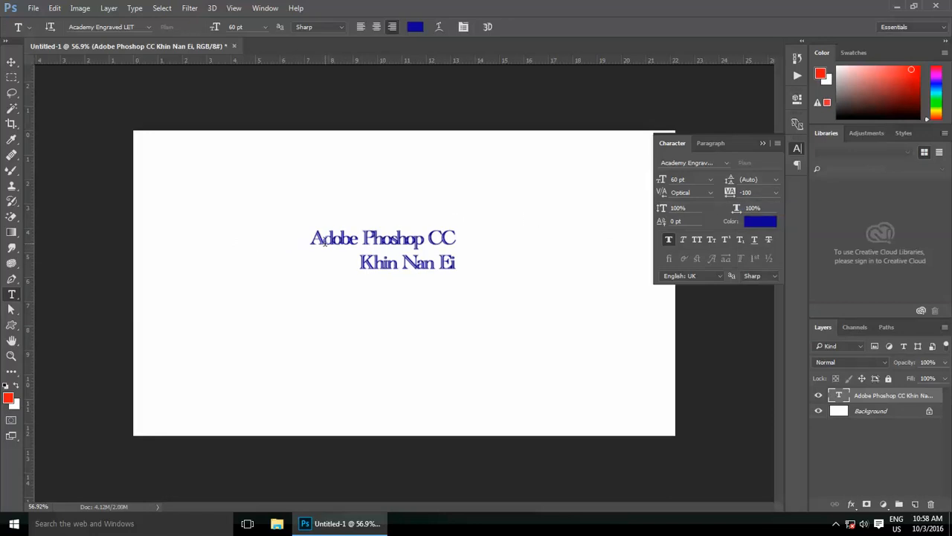
{"action": "left_click", "coordinate": [776, 192]}
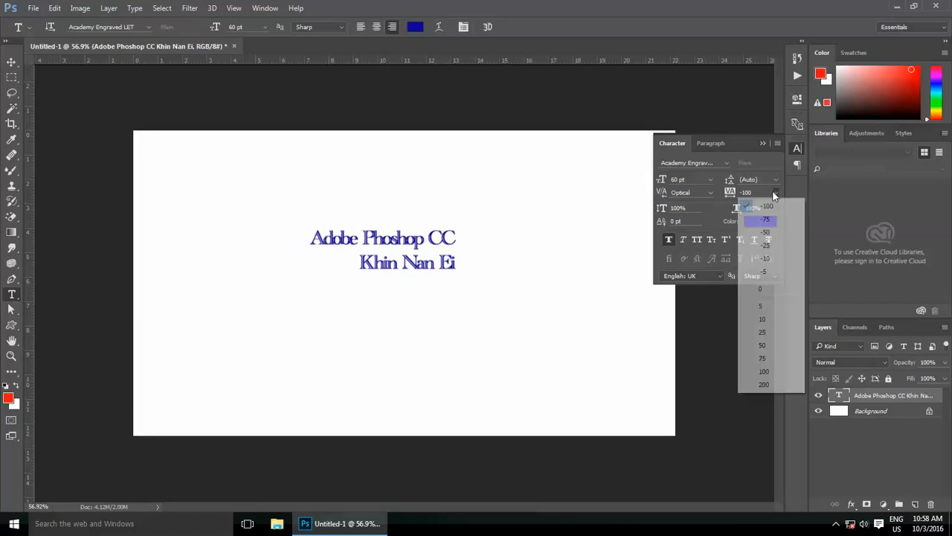
{"action": "left_click", "coordinate": [755, 290]}
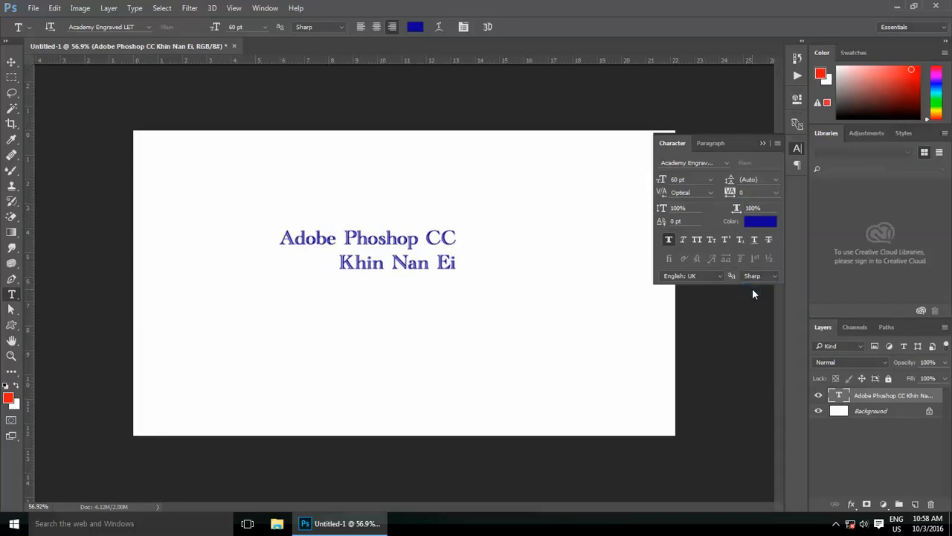
{"action": "left_click", "coordinate": [697, 208]}
{"action": "type", "text": "150"}
{"action": "key", "text": "Return"}
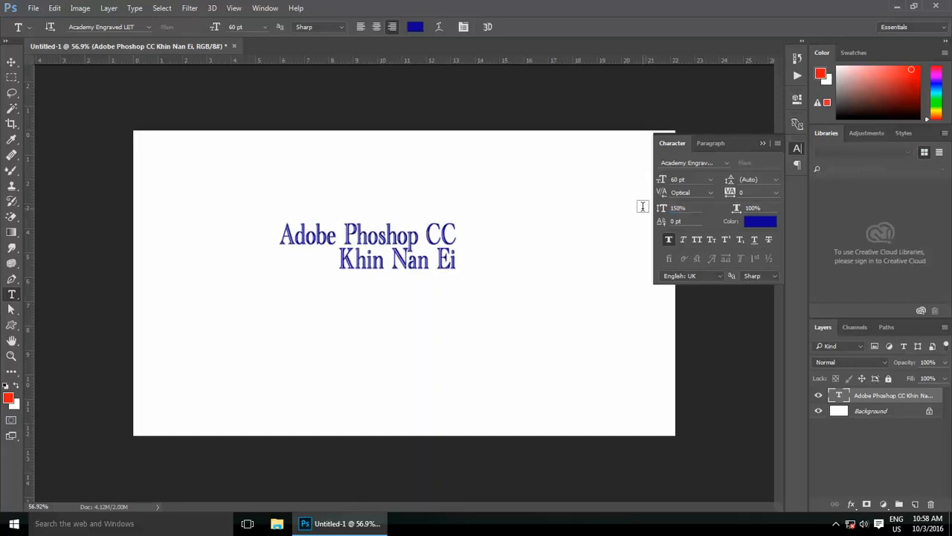
{"action": "left_click", "coordinate": [657, 211]}
{"action": "type", "text": "100"}
{"action": "key", "text": "Return"}
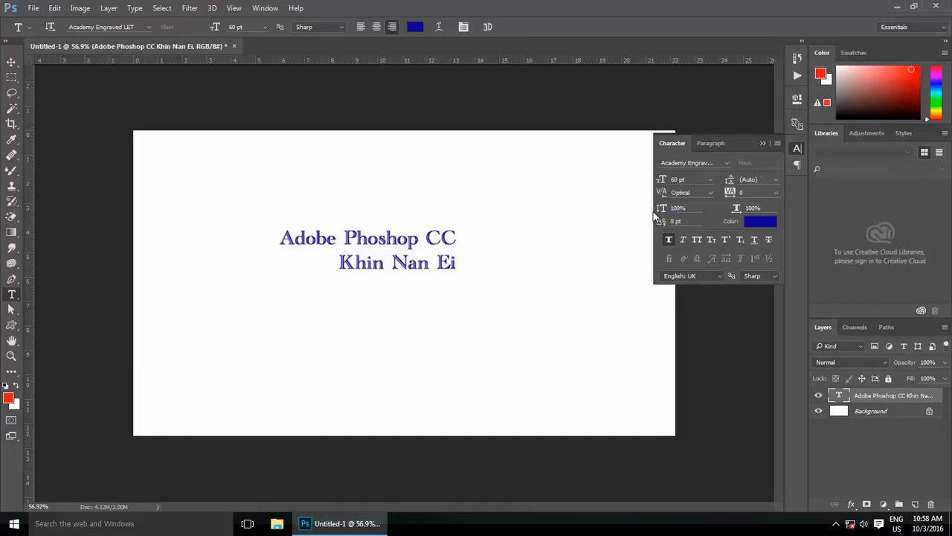
{"action": "left_click", "coordinate": [730, 209]}
{"action": "type", "text": "150"}
{"action": "key", "text": "Return"}
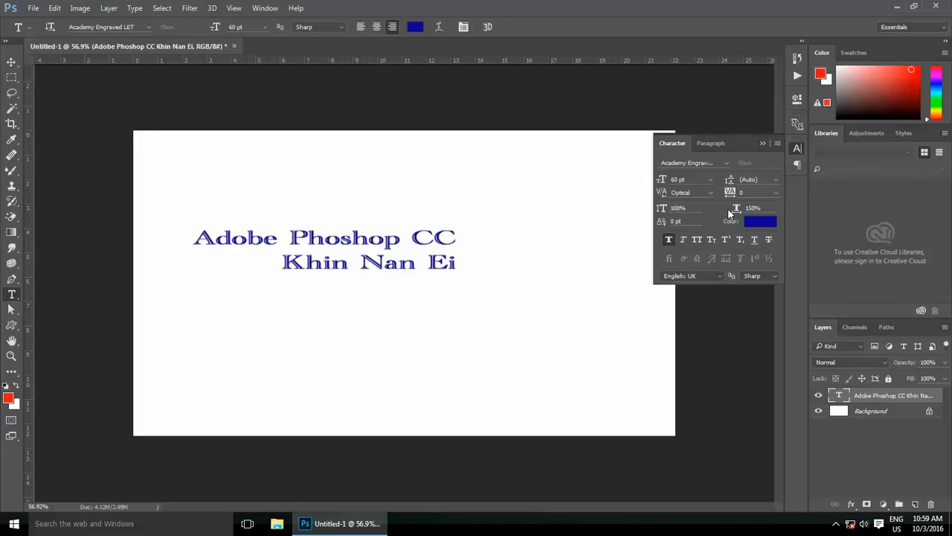
{"action": "left_click", "coordinate": [732, 211]}
{"action": "type", "text": "100"}
{"action": "key", "text": "Return"}
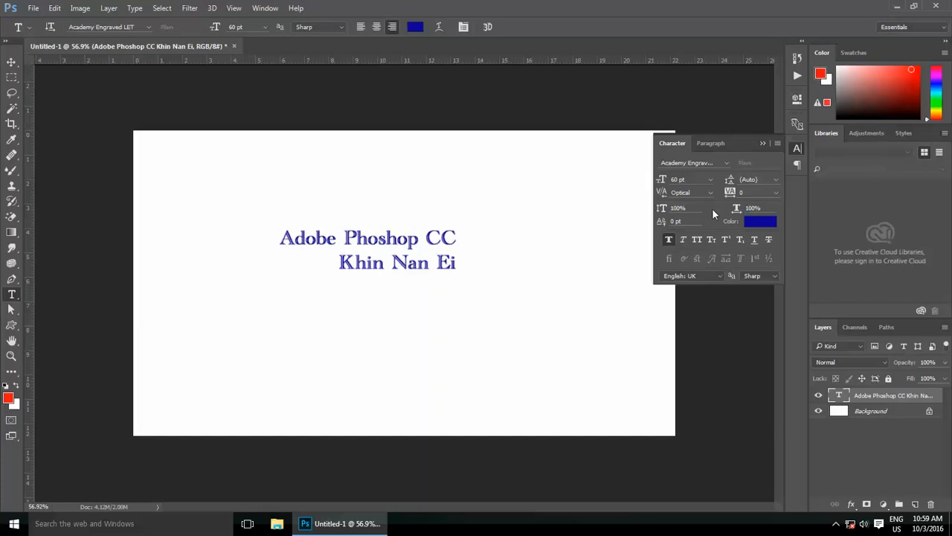
Step: Turn off Faux Bold, then try Faux Italic, All Caps and Small Caps and remove them again
{"action": "scroll", "coordinate": [456, 245], "scroll_direction": "up", "scroll_amount": 5}
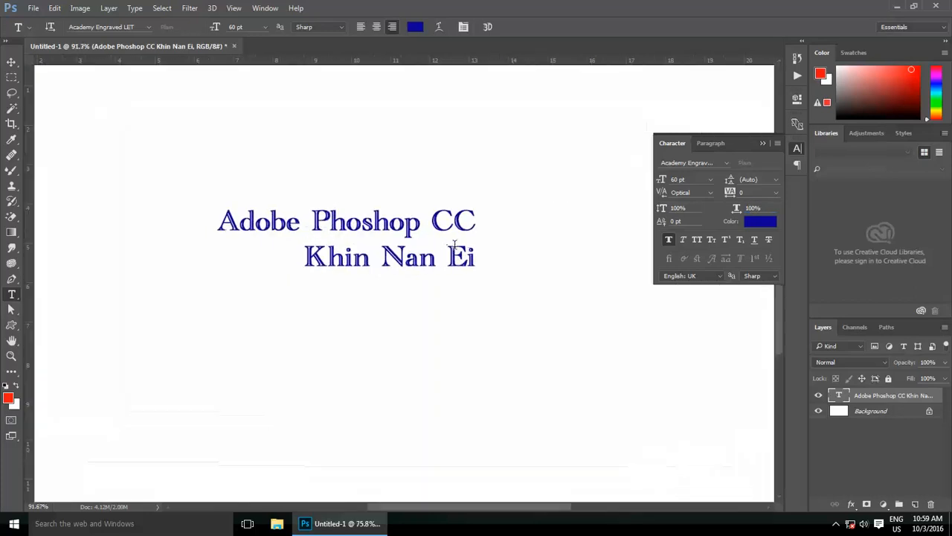
{"action": "left_click", "coordinate": [669, 239]}
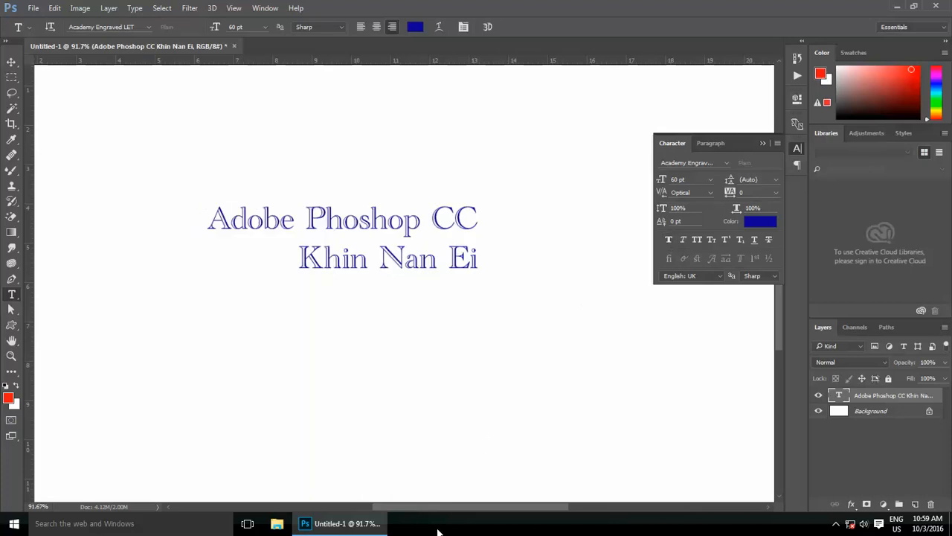
{"action": "left_click", "coordinate": [683, 239]}
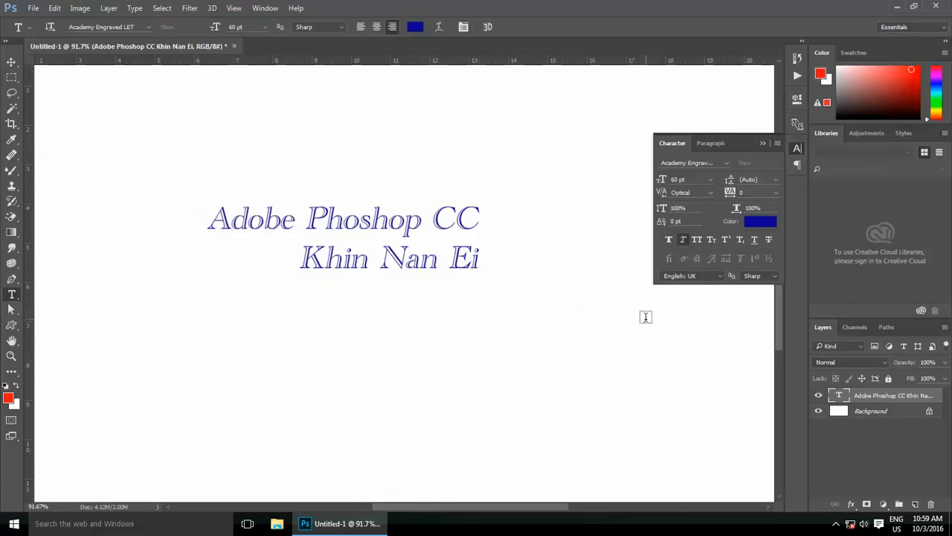
{"action": "left_click", "coordinate": [697, 240]}
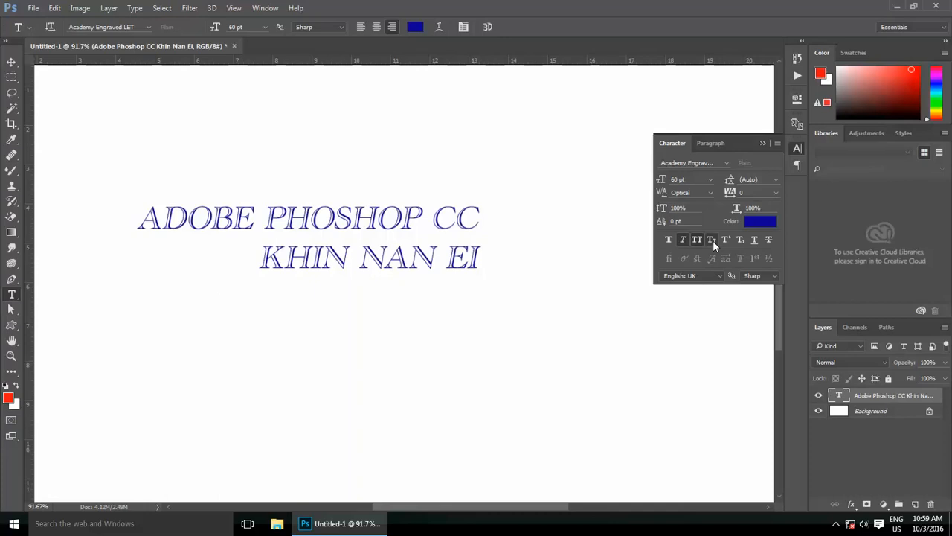
{"action": "left_click", "coordinate": [712, 240]}
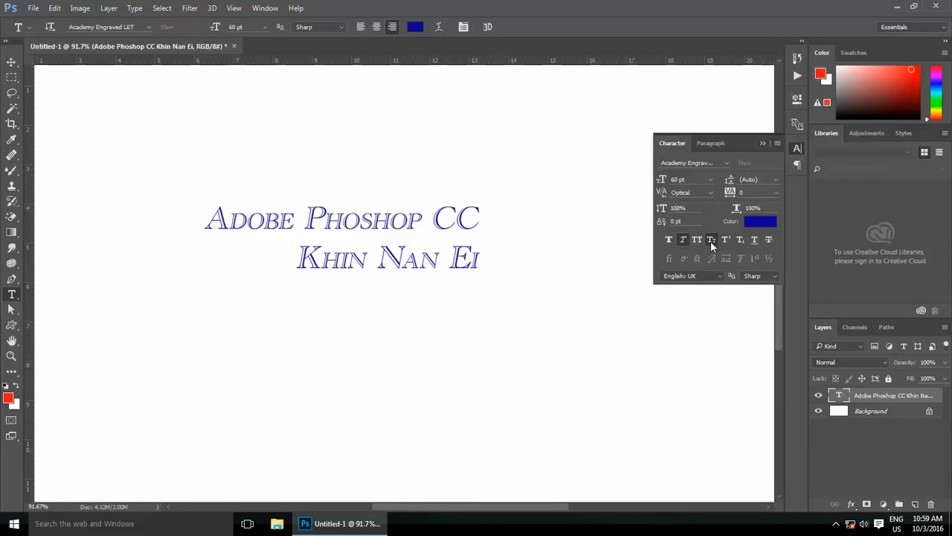
{"action": "left_click", "coordinate": [683, 240]}
{"action": "left_click", "coordinate": [683, 239]}
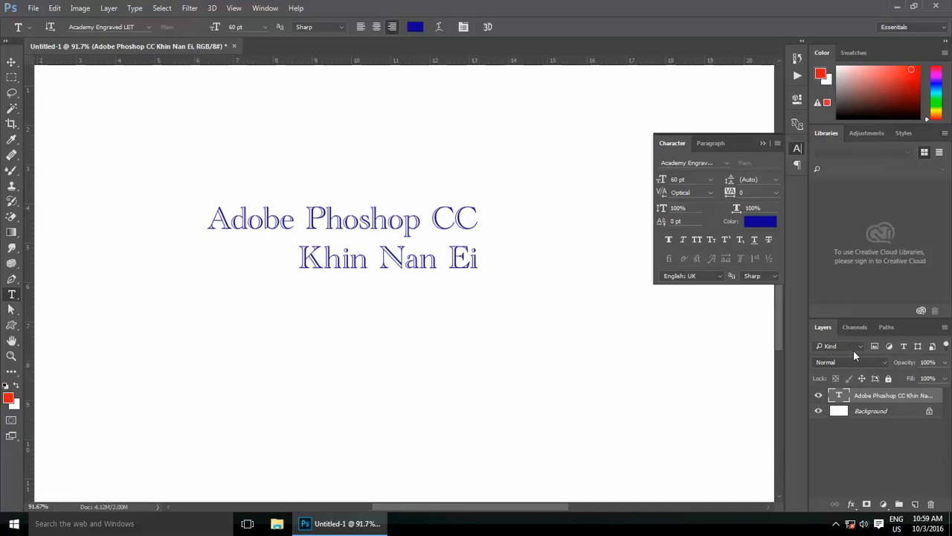
{"action": "scroll", "coordinate": [454, 195], "scroll_direction": "down", "scroll_amount": 2}
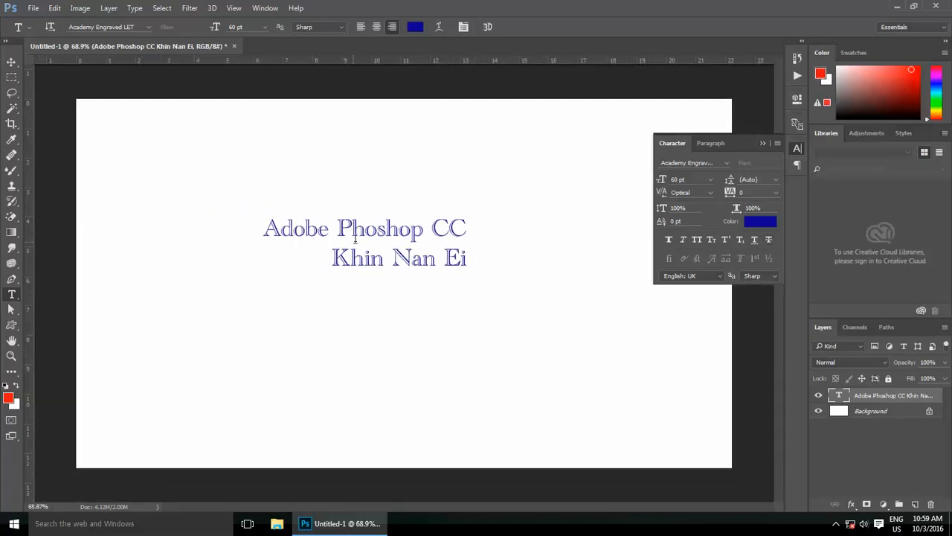
{"action": "scroll", "coordinate": [356, 237], "scroll_direction": "up", "scroll_amount": 3}
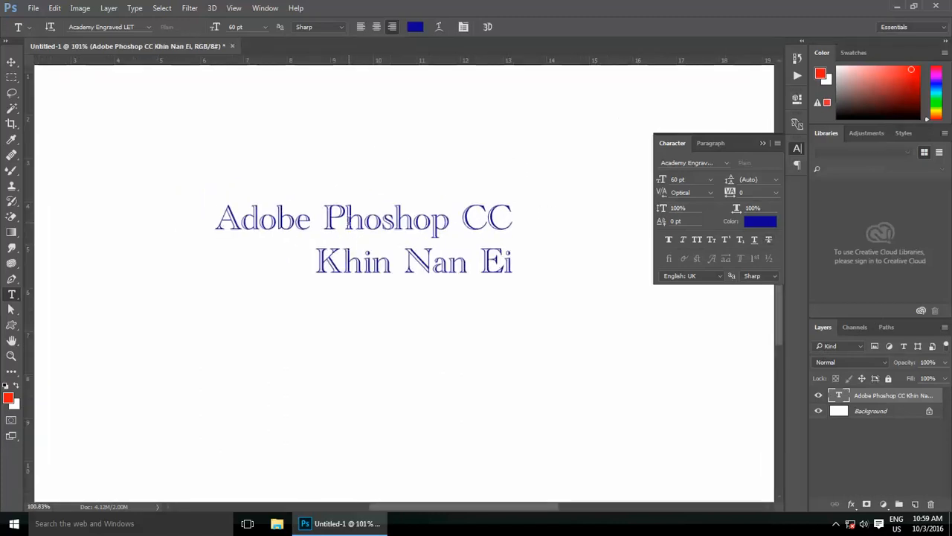